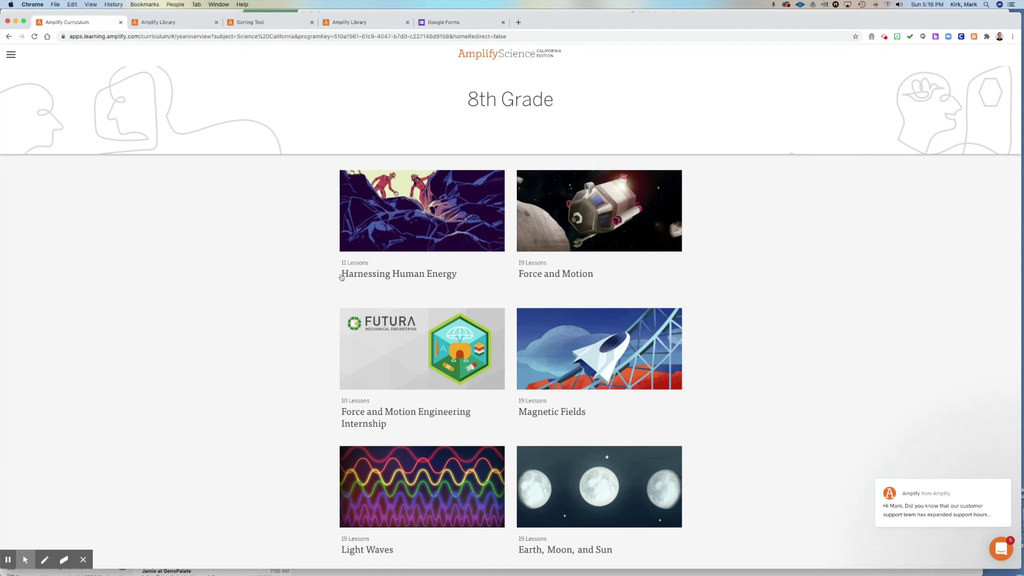
Open the Warm-Up activity of Lesson 3.1 in Chapter 3 of the Harnessing Human Energy unit.
{"action": "left_click_drag", "start_coordinate": [342, 276], "coordinate": [465, 275]}
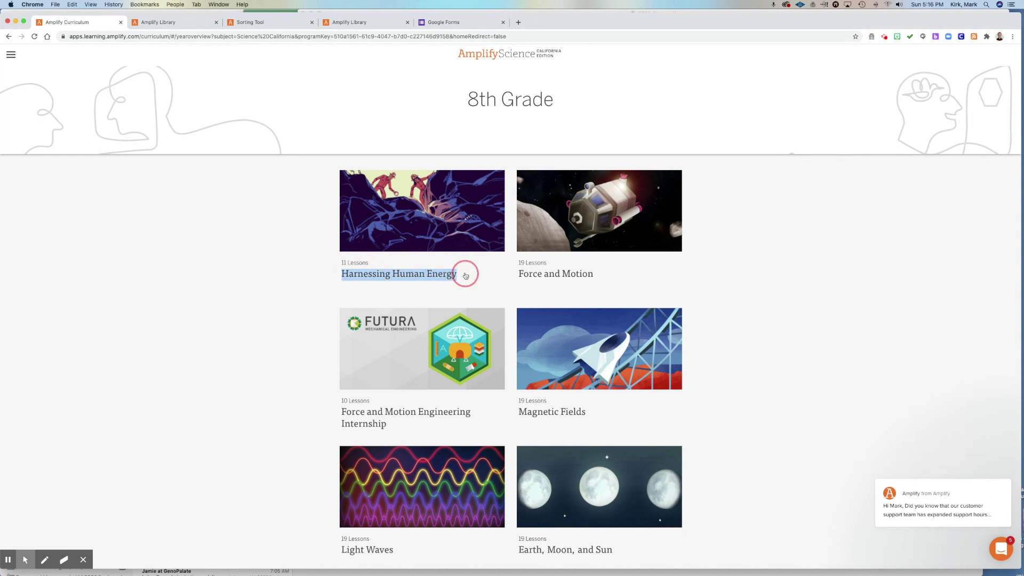
{"action": "left_click", "coordinate": [449, 215]}
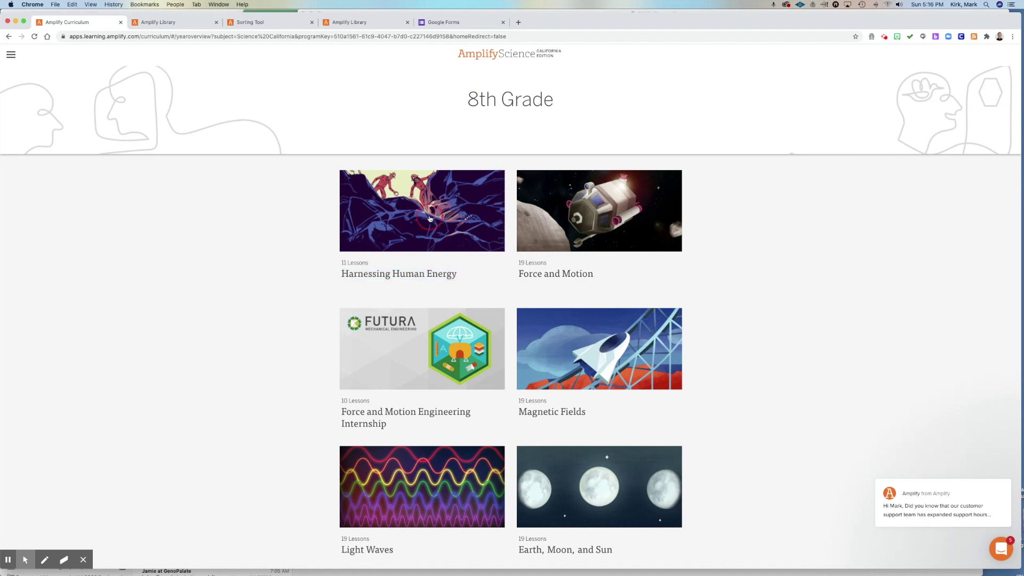
{"action": "left_click_drag", "start_coordinate": [578, 293], "coordinate": [634, 326]}
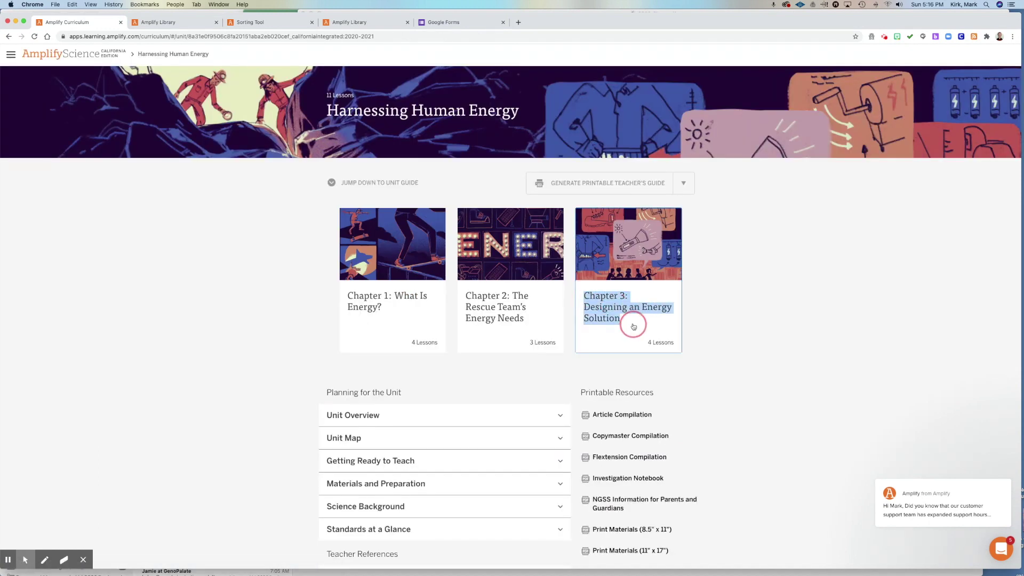
{"action": "left_click_drag", "start_coordinate": [634, 326], "coordinate": [634, 326]}
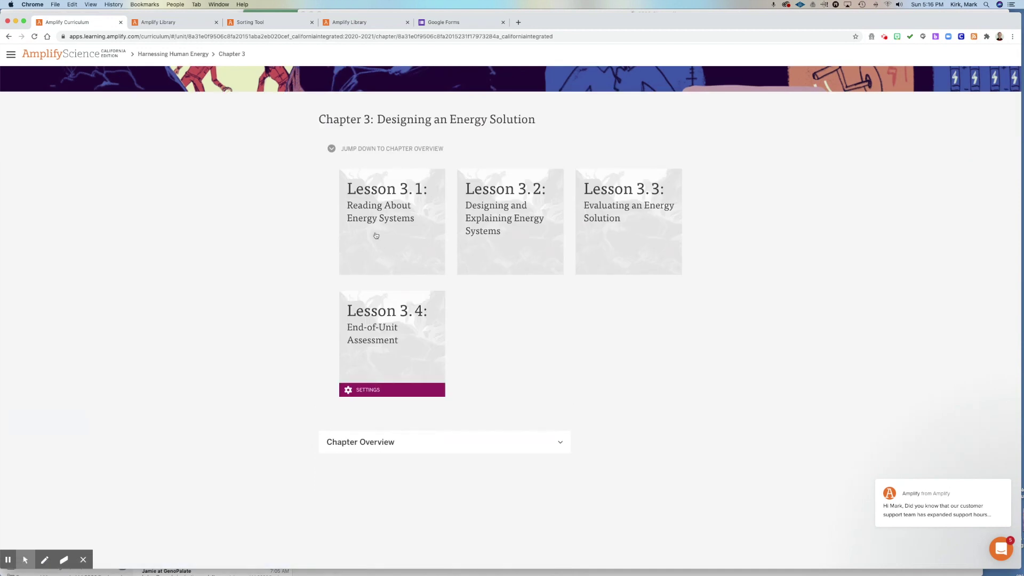
{"action": "left_click_drag", "start_coordinate": [347, 192], "coordinate": [389, 237]}
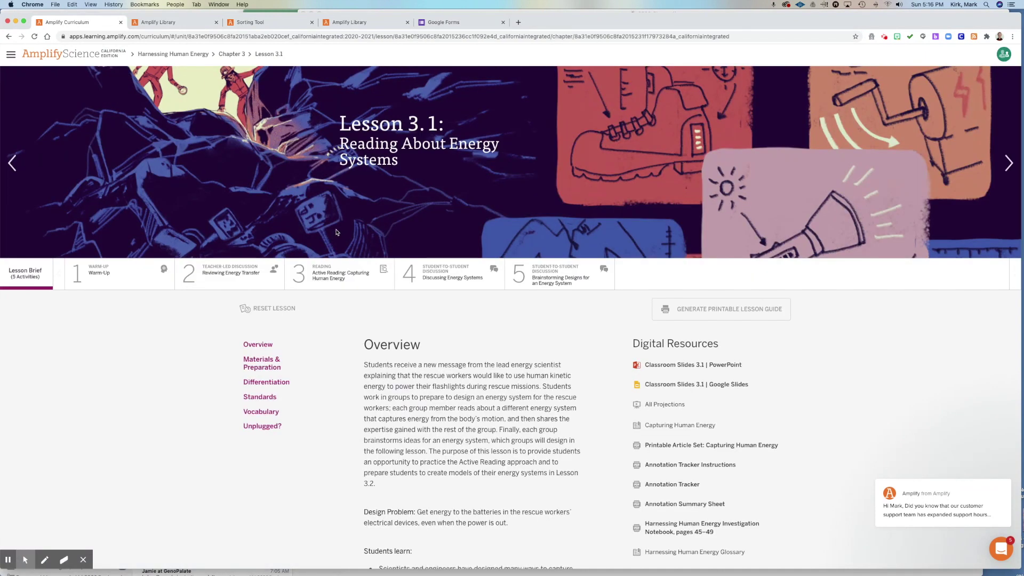
{"action": "left_click", "coordinate": [85, 274]}
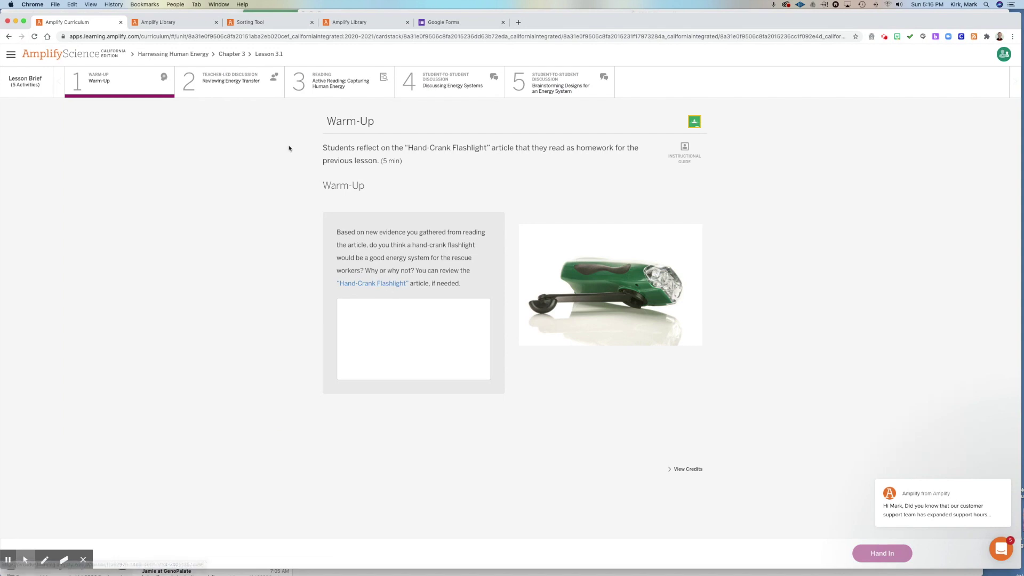
Skim the Hand-Crank Flashlight article in the Capturing Human Energy set.
{"action": "left_click", "coordinate": [341, 23]}
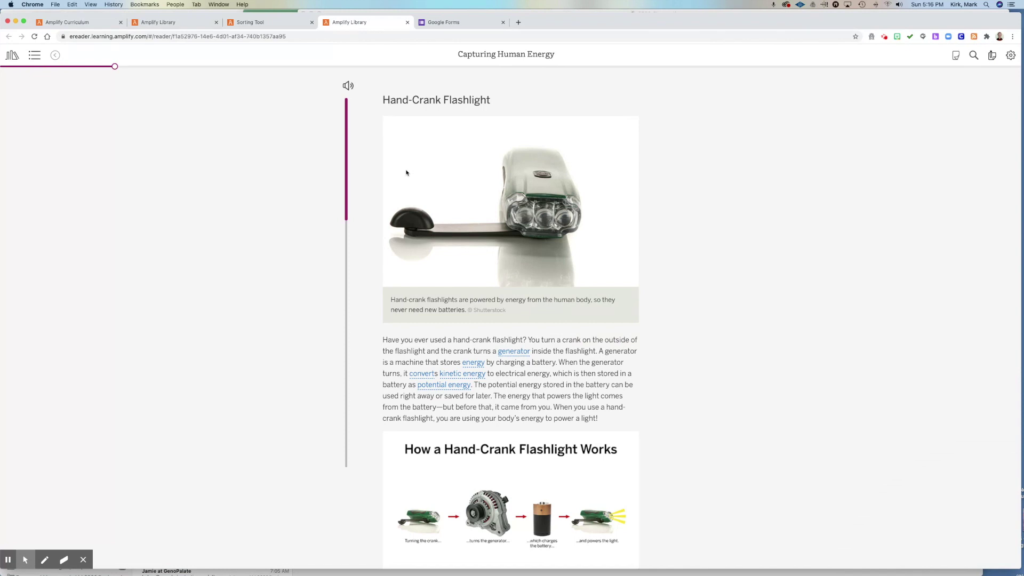
{"action": "scroll", "coordinate": [407, 172], "scroll_direction": "down", "scroll_amount": 8}
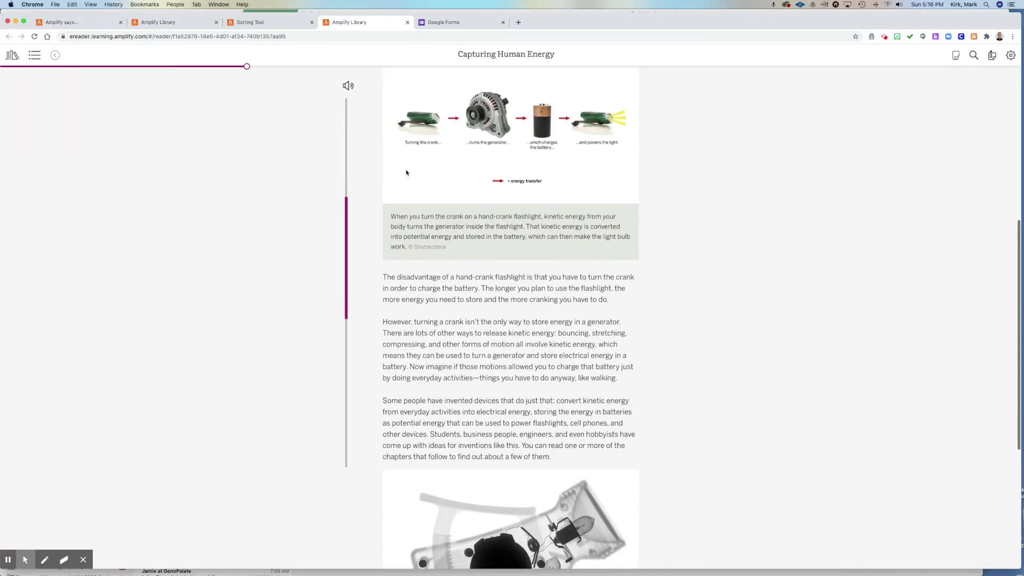
{"action": "scroll", "coordinate": [405, 172], "scroll_direction": "up", "scroll_amount": 10}
Return to the Warm-Up and highlight its question about the hand-crank flashlight and the article title in the instructions.
{"action": "left_click", "coordinate": [54, 24]}
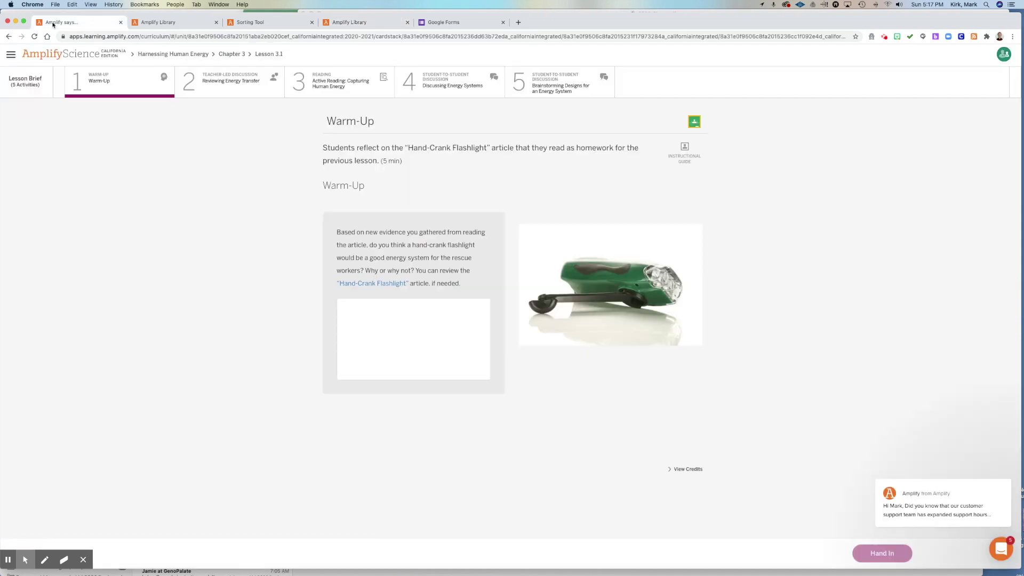
{"action": "left_click", "coordinate": [335, 233]}
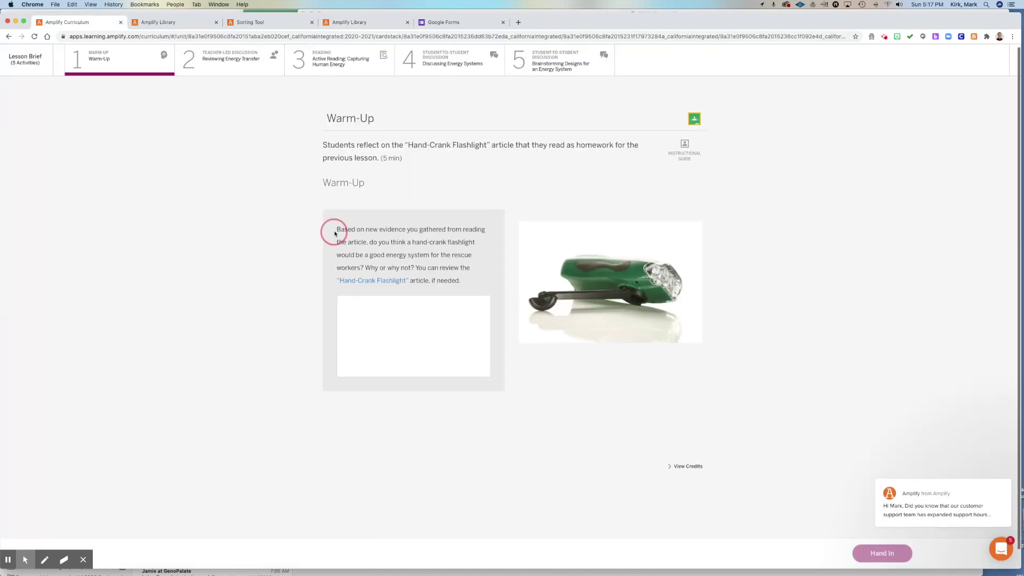
{"action": "left_click_drag", "start_coordinate": [335, 233], "coordinate": [414, 269]}
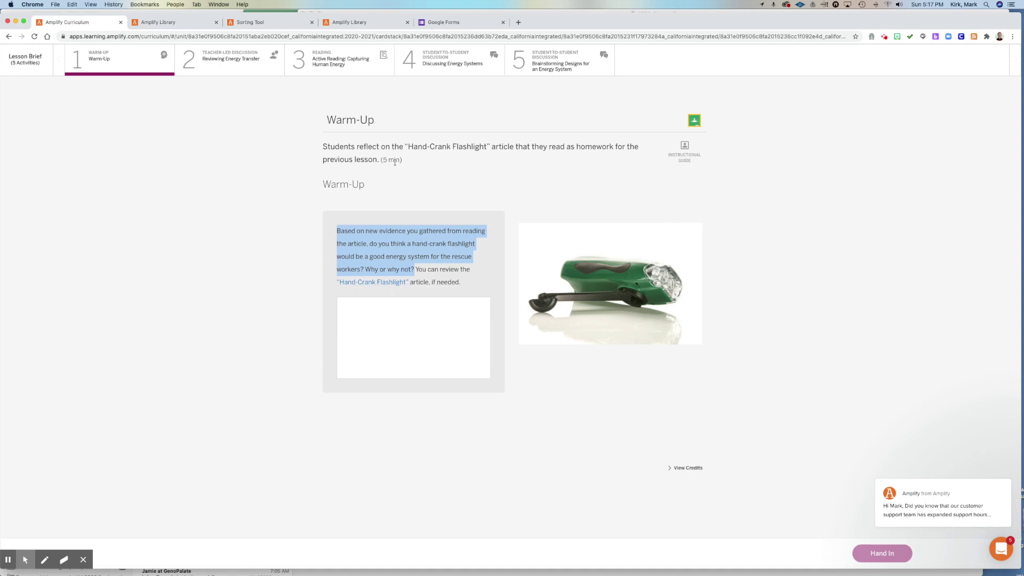
{"action": "left_click_drag", "start_coordinate": [409, 146], "coordinate": [489, 146]}
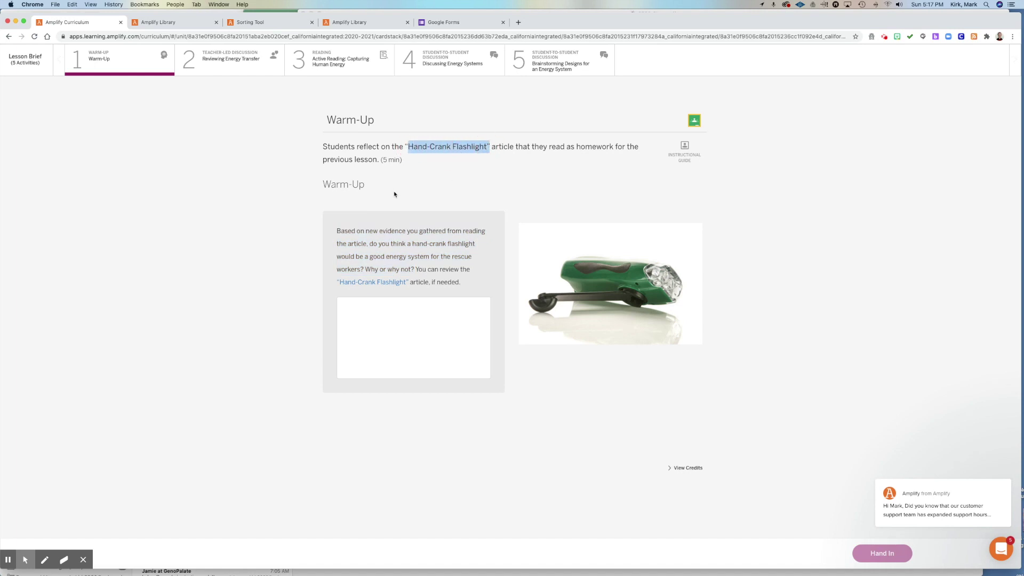
Open the Reviewing Energy Transfer activity and reset the Energy Transfer Diagram in the Sorting Tool.
{"action": "left_click", "coordinate": [232, 66]}
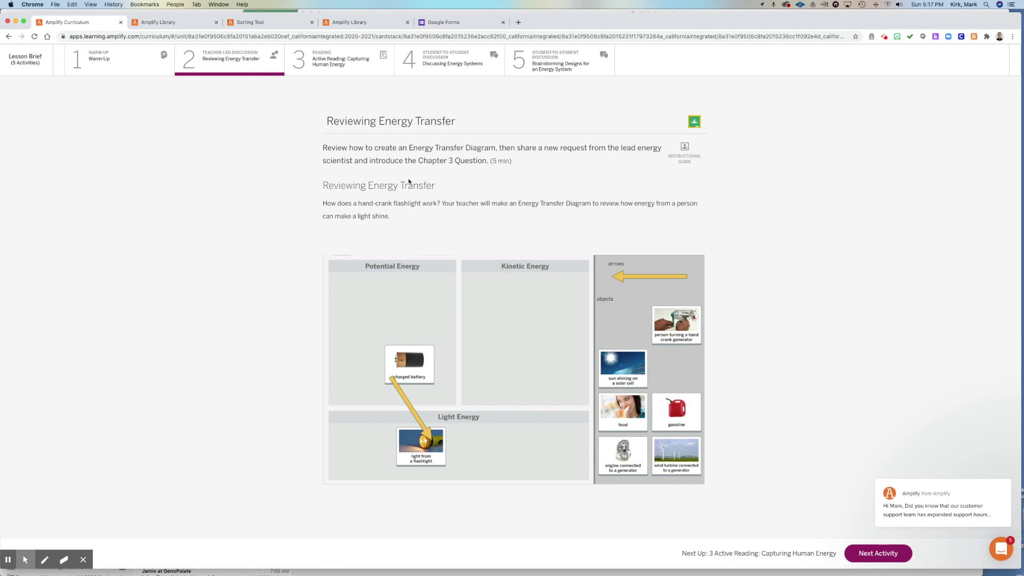
{"action": "left_click", "coordinate": [248, 21]}
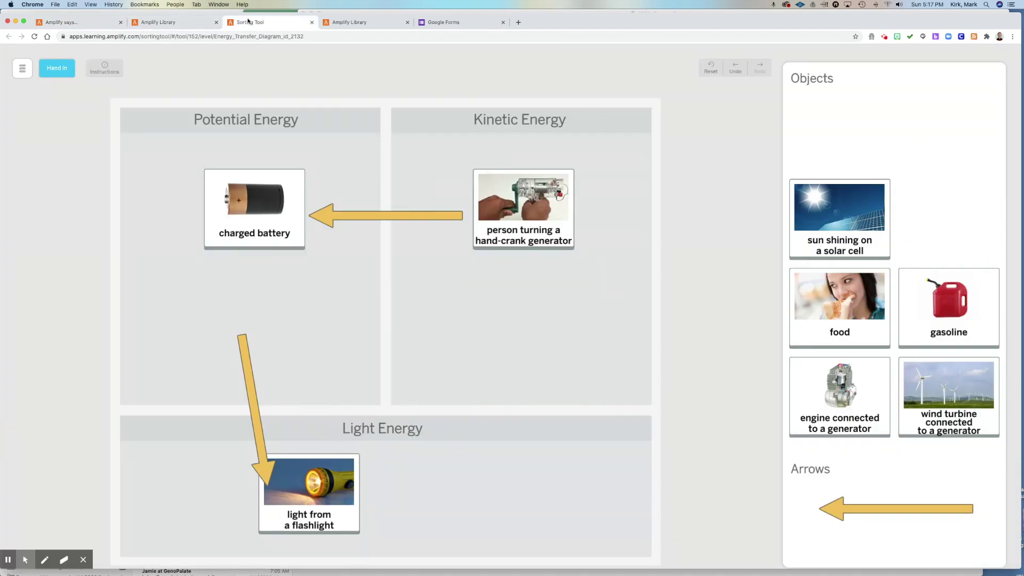
{"action": "left_click", "coordinate": [714, 67]}
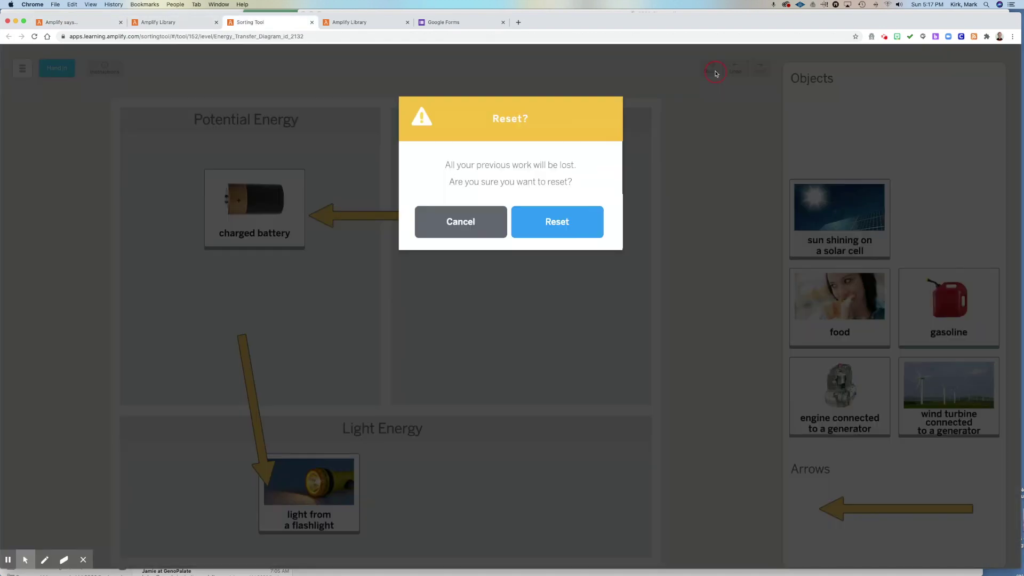
{"action": "left_click", "coordinate": [582, 226]}
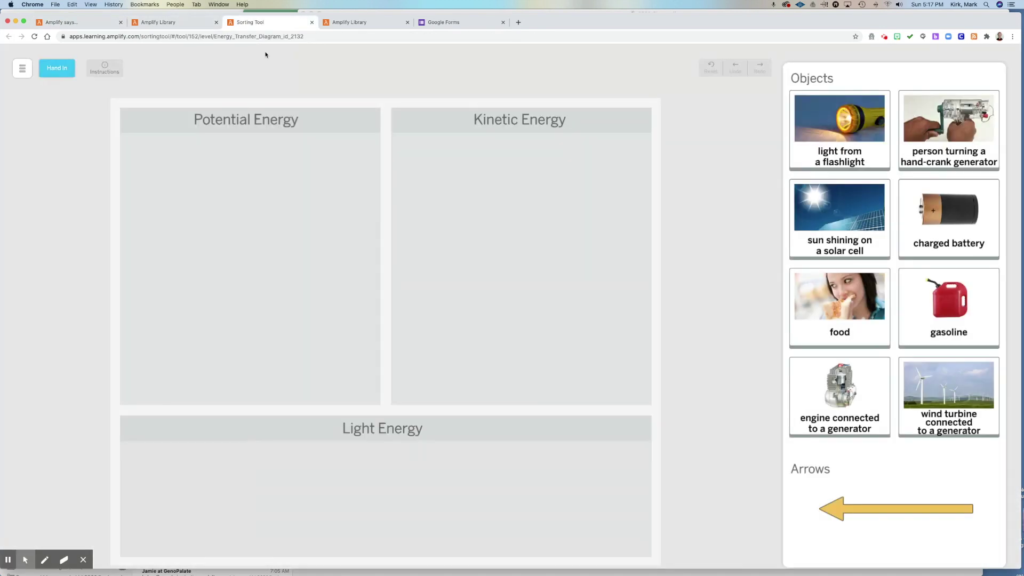
Close the duplicate Amplify Library page and highlight "Energy Transfer Diagram" in the Reviewing Energy Transfer instructions.
{"action": "left_click", "coordinate": [155, 24]}
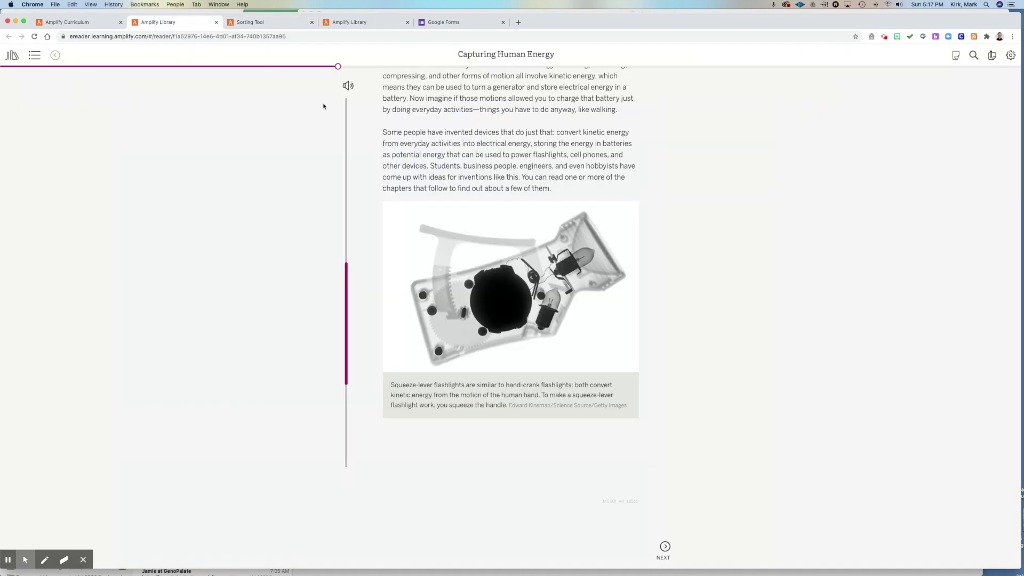
{"action": "left_click", "coordinate": [216, 22]}
{"action": "left_click", "coordinate": [97, 24]}
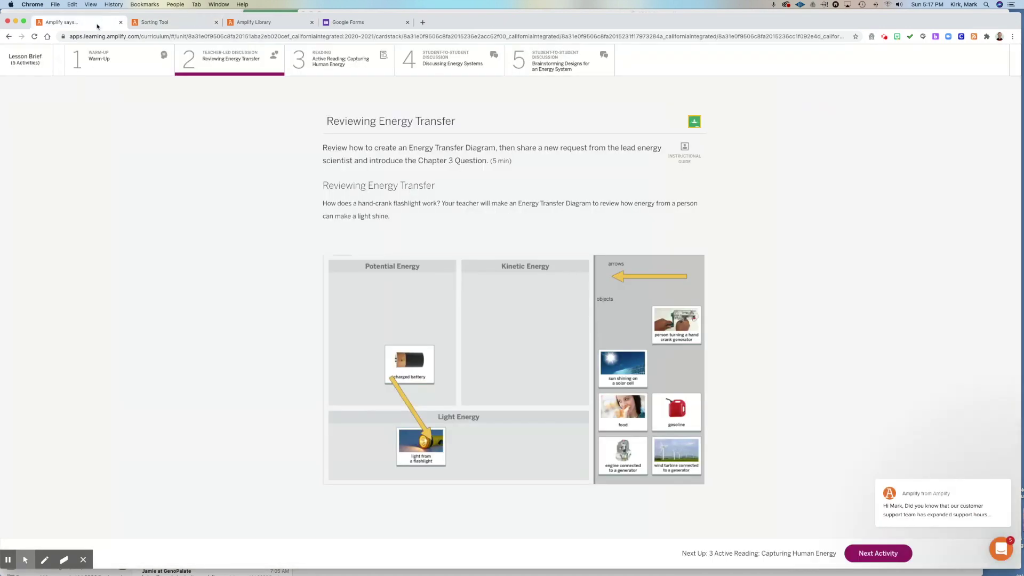
{"action": "left_click_drag", "start_coordinate": [409, 149], "coordinate": [495, 148]}
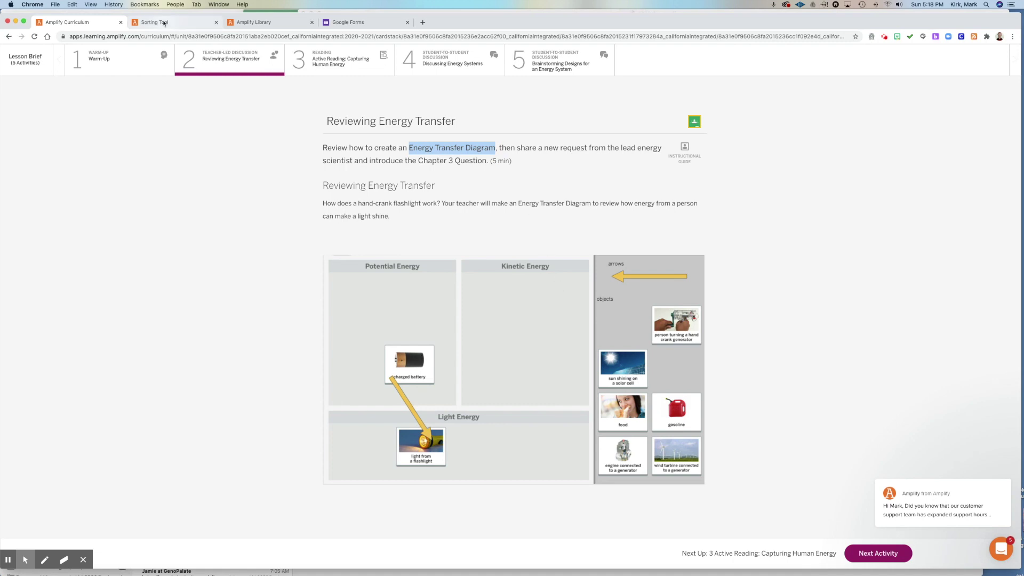
Diagram energy transfer from the person turning a hand-crank generator (Kinetic) to the charged battery (Potential) to light from a flashlight (Light), connecting them with arrows.
{"action": "left_click", "coordinate": [164, 23]}
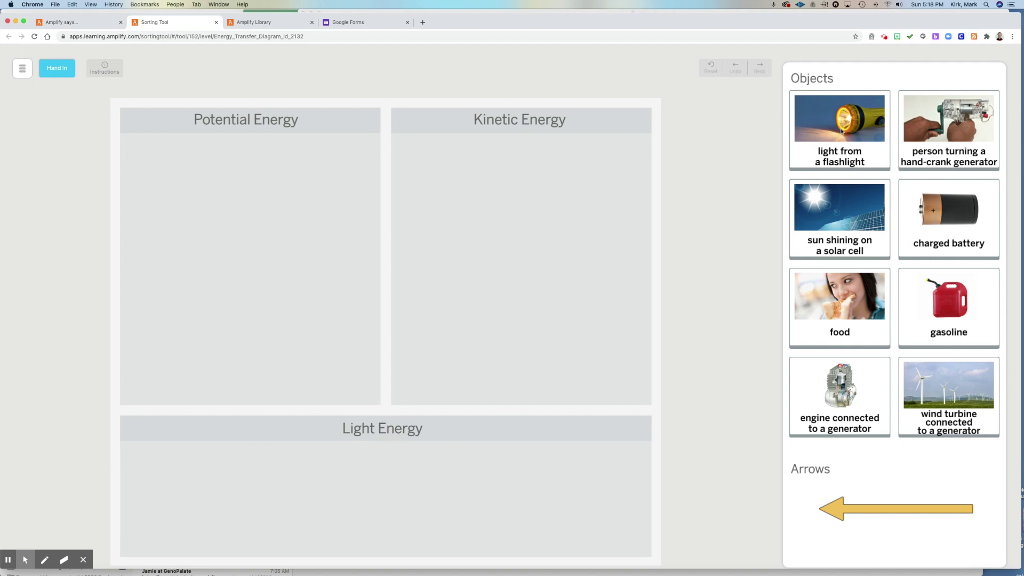
{"action": "left_click_drag", "start_coordinate": [938, 139], "coordinate": [534, 317]}
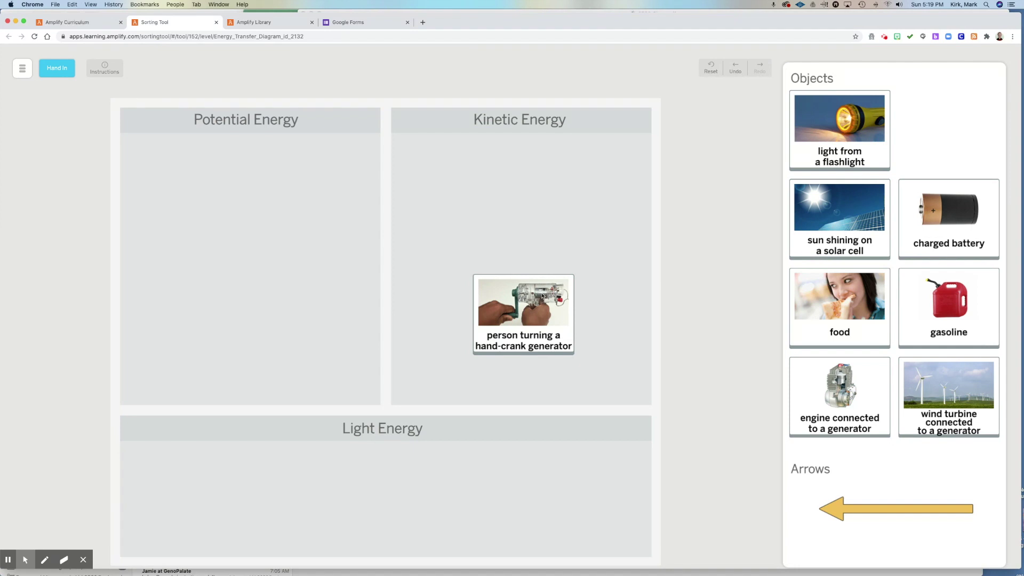
{"action": "left_click_drag", "start_coordinate": [963, 224], "coordinate": [276, 330]}
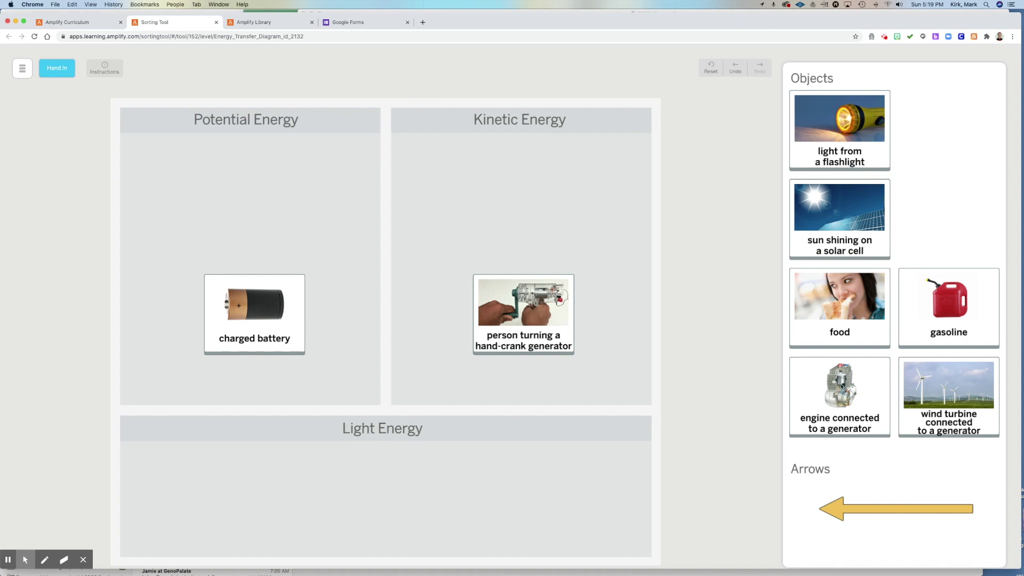
{"action": "left_click_drag", "start_coordinate": [894, 514], "coordinate": [388, 313]}
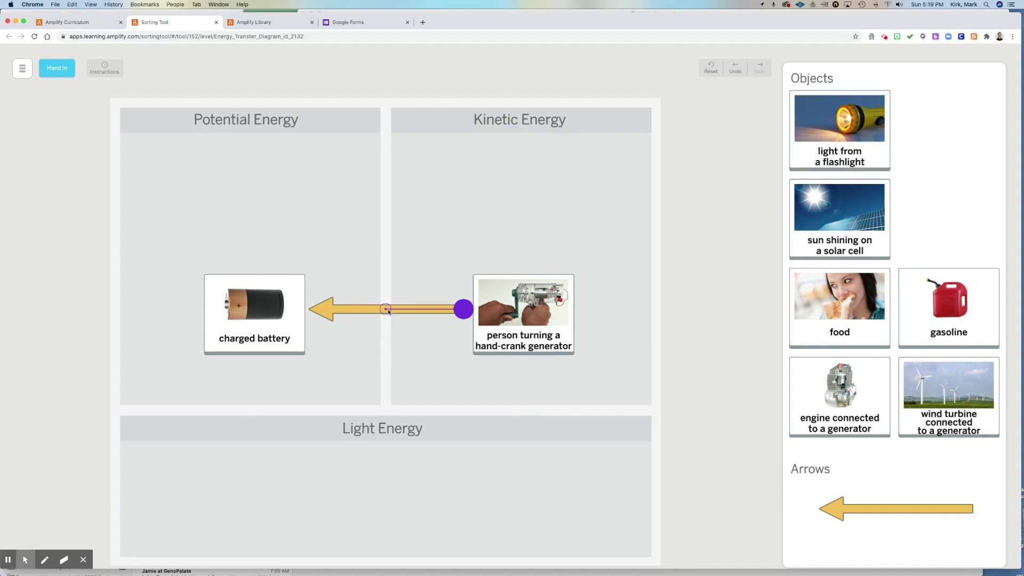
{"action": "left_click", "coordinate": [564, 391]}
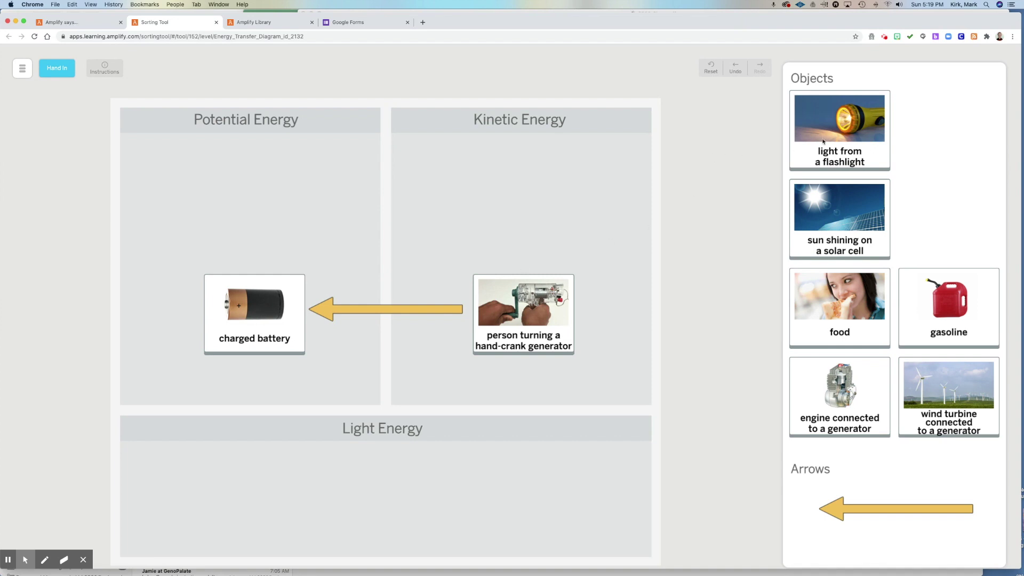
{"action": "left_click_drag", "start_coordinate": [823, 142], "coordinate": [319, 496]}
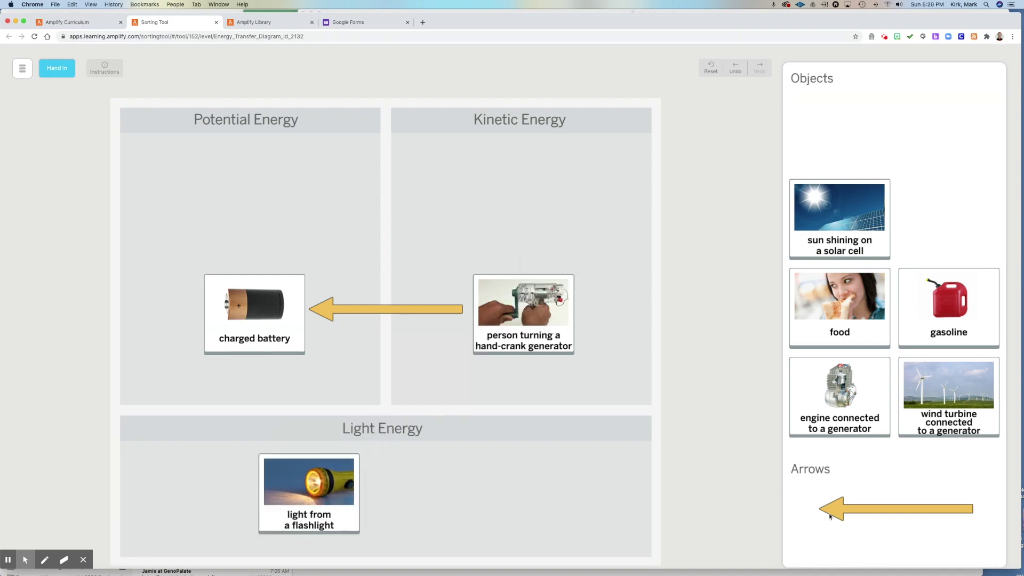
{"action": "left_click_drag", "start_coordinate": [917, 509], "coordinate": [224, 358]}
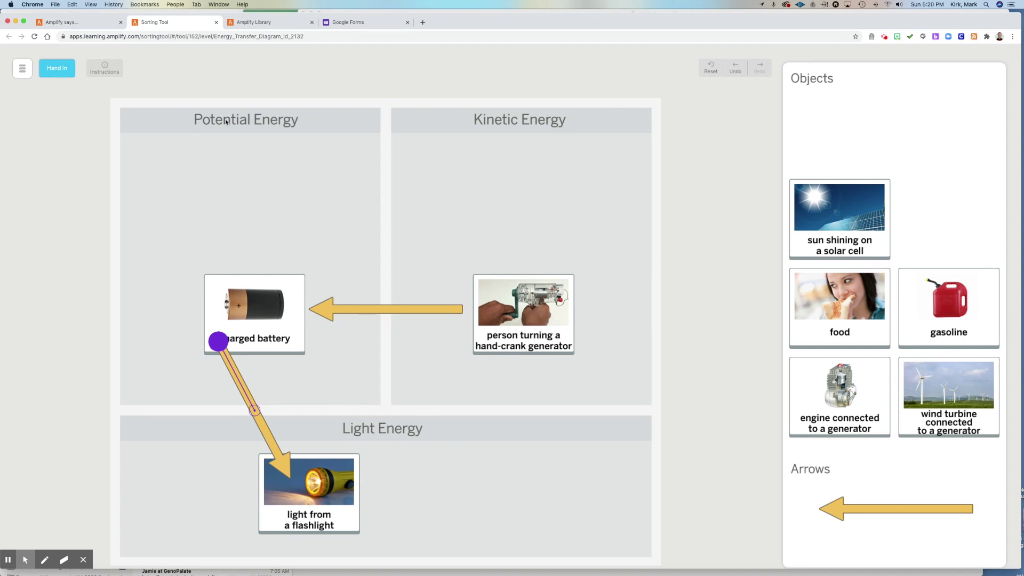
Open the Active Reading: Capturing Human Energy activity and look over its article choices and the Hand-Crank Flashlight article in the library.
{"action": "left_click", "coordinate": [70, 24]}
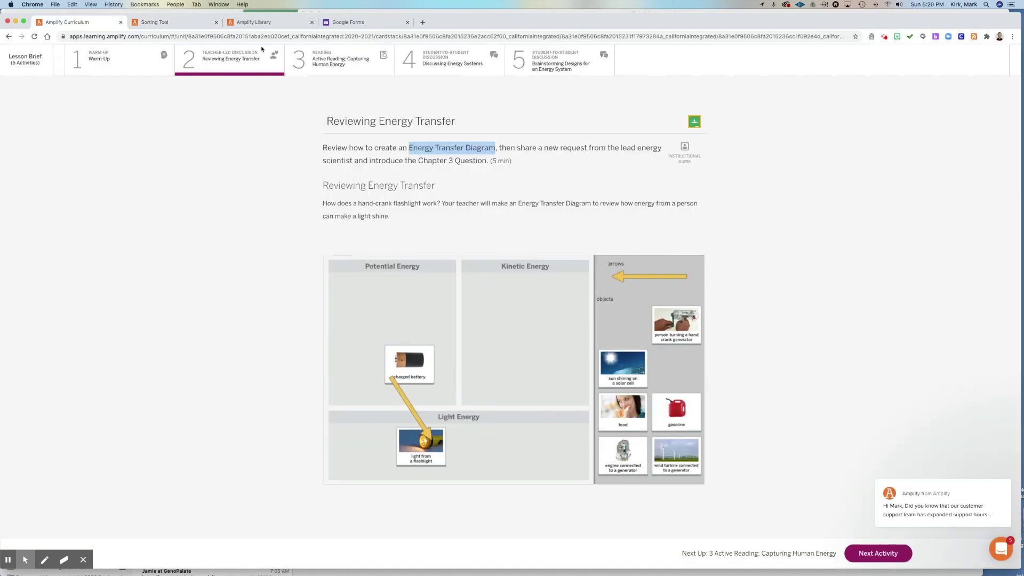
{"action": "left_click", "coordinate": [319, 62]}
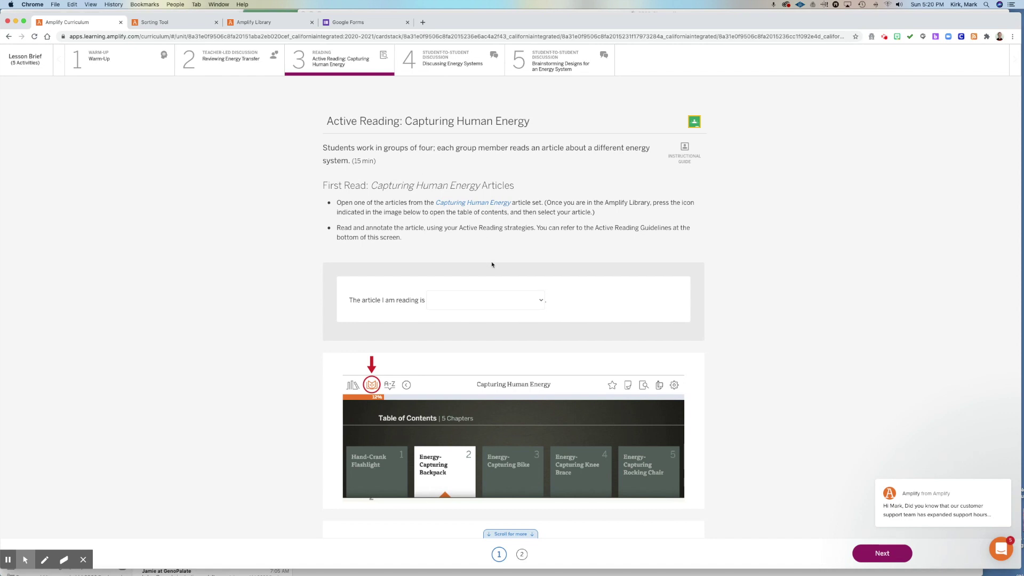
{"action": "left_click", "coordinate": [533, 305]}
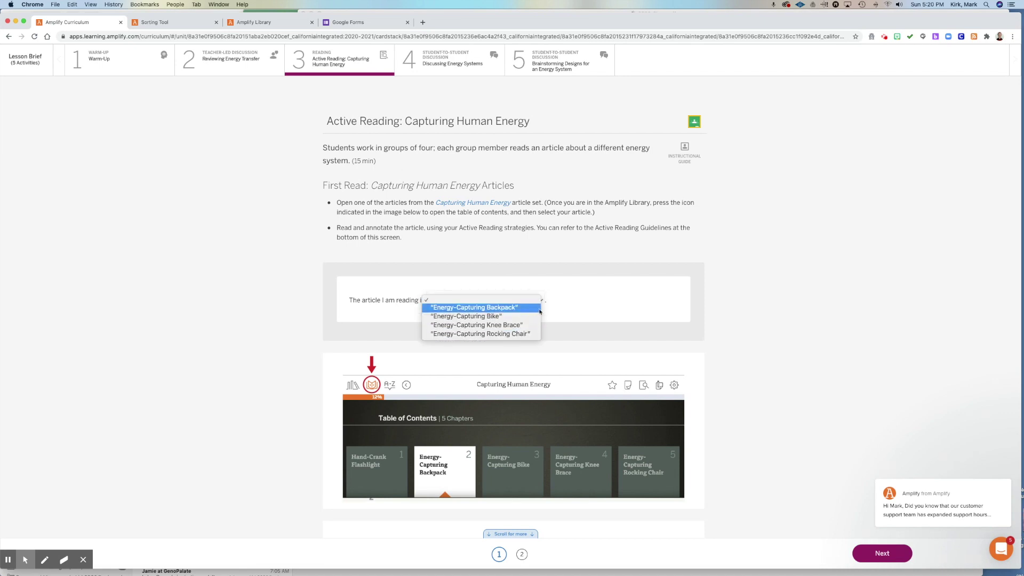
{"action": "left_click", "coordinate": [267, 24]}
{"action": "left_click", "coordinate": [262, 22]}
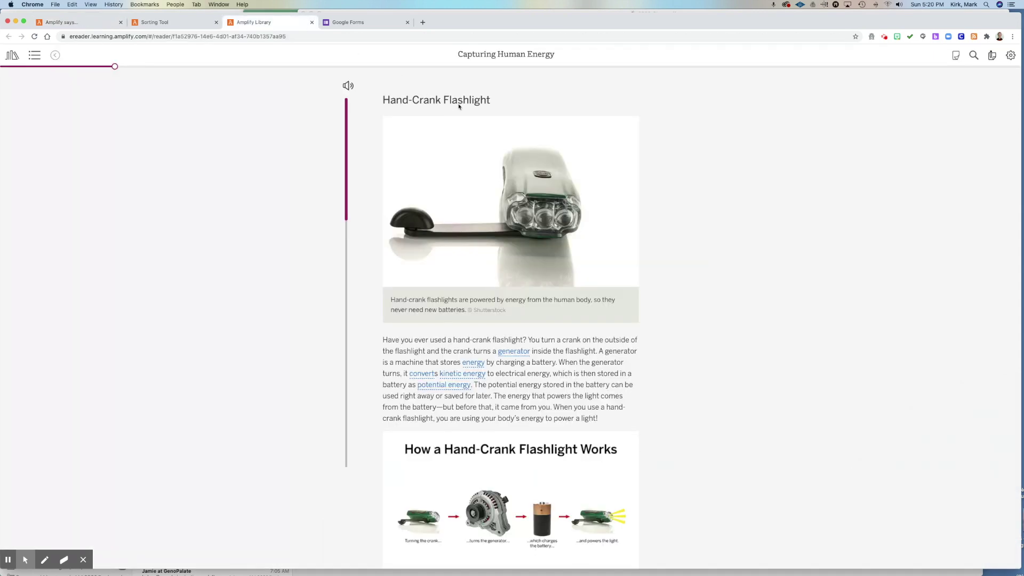
{"action": "left_click", "coordinate": [66, 23]}
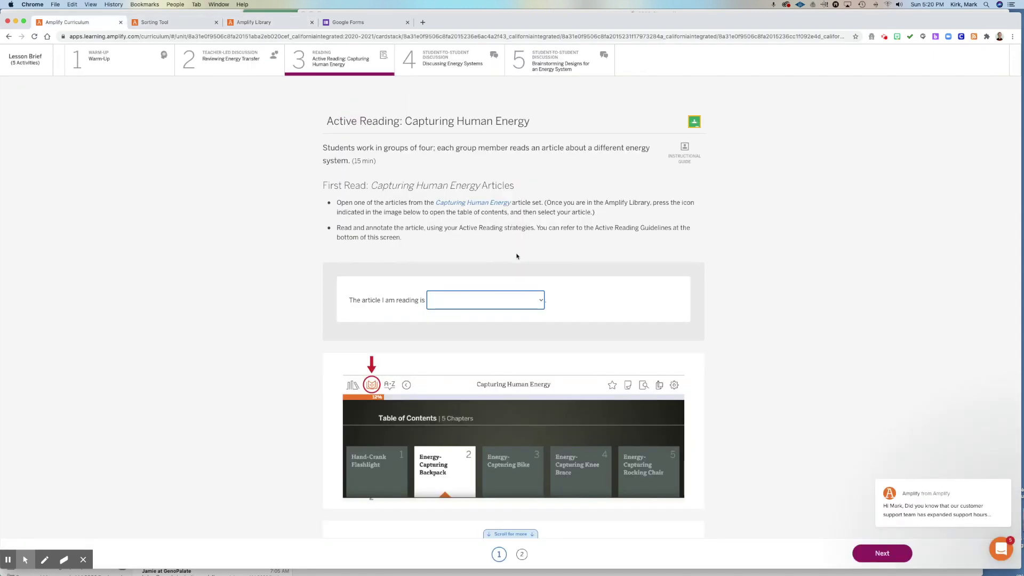
Choose "Energy-Capturing Bike" as the article being read and review the Active Reading Guidelines.
{"action": "left_click", "coordinate": [531, 300]}
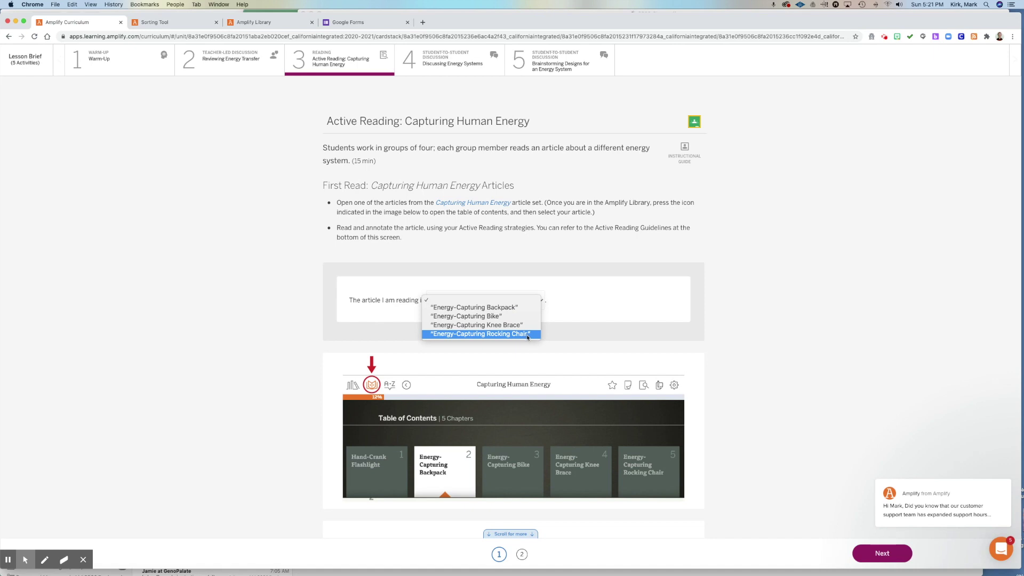
{"action": "left_click", "coordinate": [502, 317]}
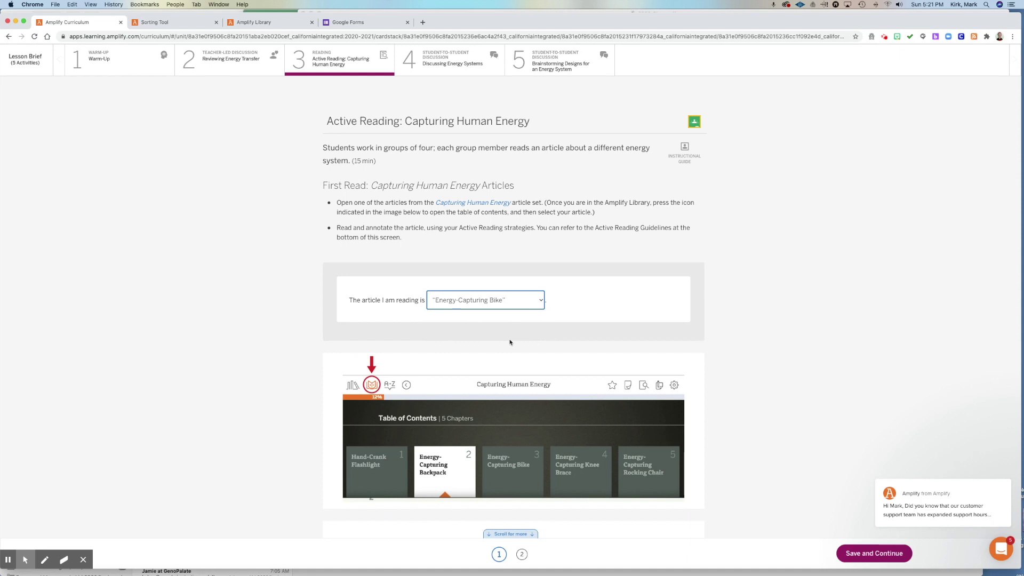
{"action": "scroll", "coordinate": [510, 342], "scroll_direction": "down", "scroll_amount": 3}
{"action": "scroll", "coordinate": [312, 352], "scroll_direction": "down", "scroll_amount": 2}
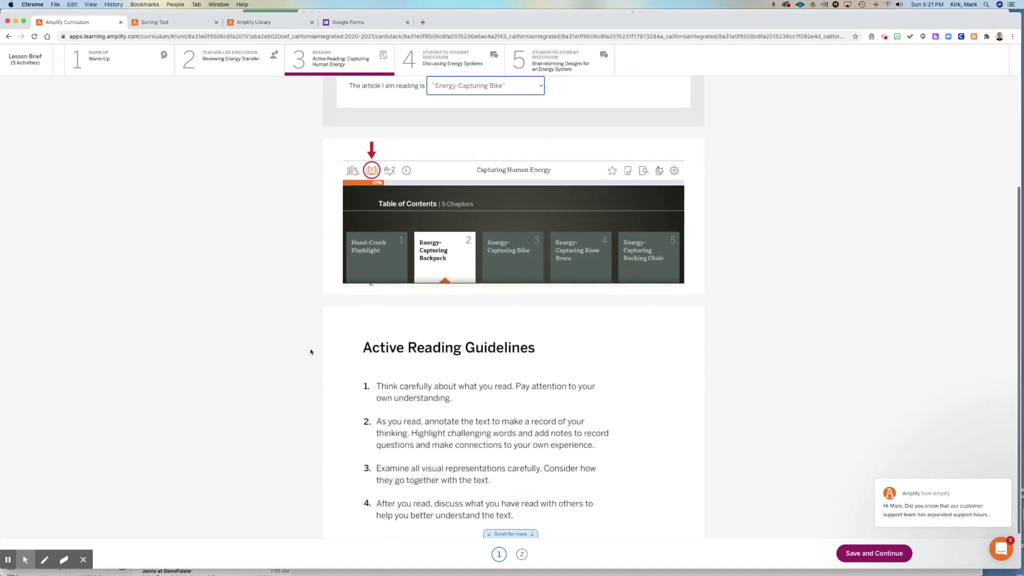
{"action": "scroll", "coordinate": [310, 352], "scroll_direction": "down", "scroll_amount": 1}
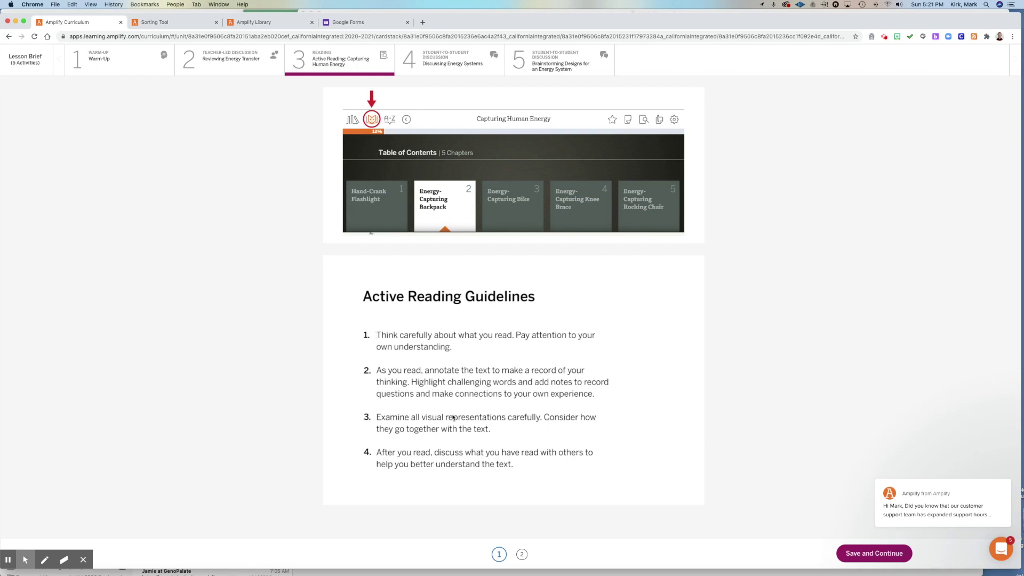
Go to the second page of the Active Reading activity and review the Second Read instructions for the Capturing Human Energy articles.
{"action": "left_click", "coordinate": [427, 370]}
{"action": "left_click", "coordinate": [458, 375]}
{"action": "left_click", "coordinate": [521, 554]}
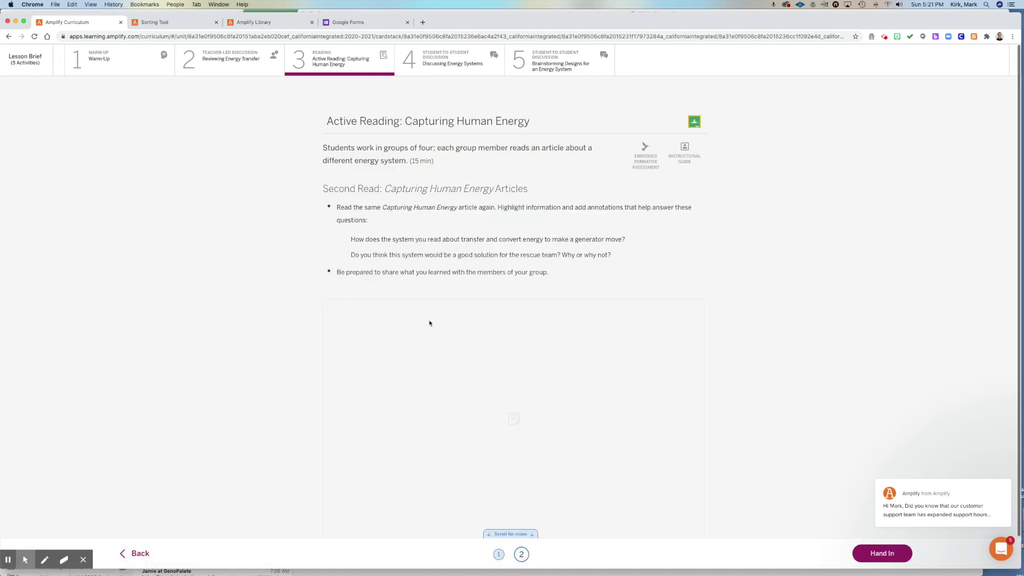
{"action": "scroll", "coordinate": [315, 222], "scroll_direction": "down", "scroll_amount": 3}
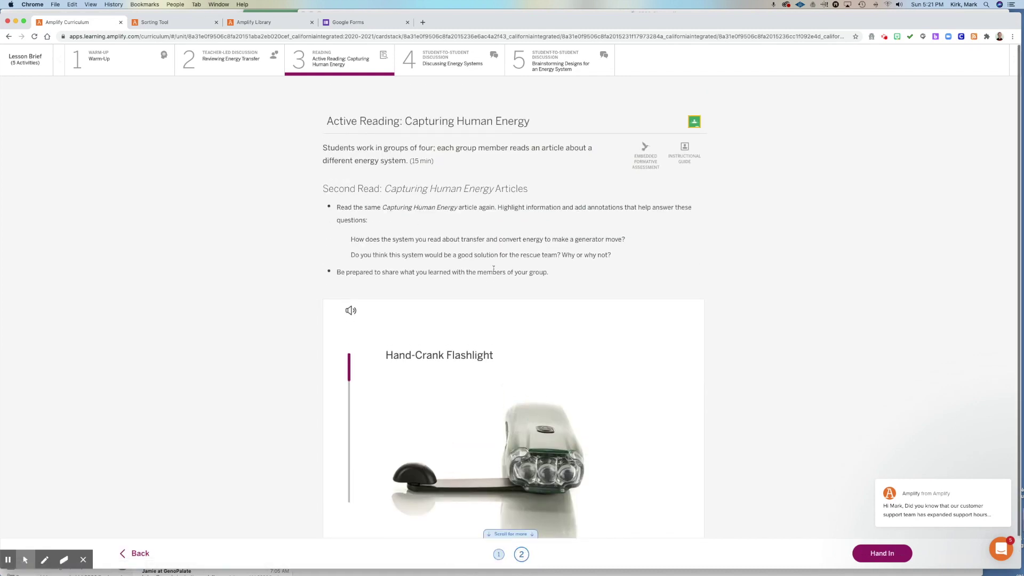
Return to the First Read page, review the article choices and choose "Energy-Capturing Bike" as the article being read.
{"action": "left_click", "coordinate": [499, 555]}
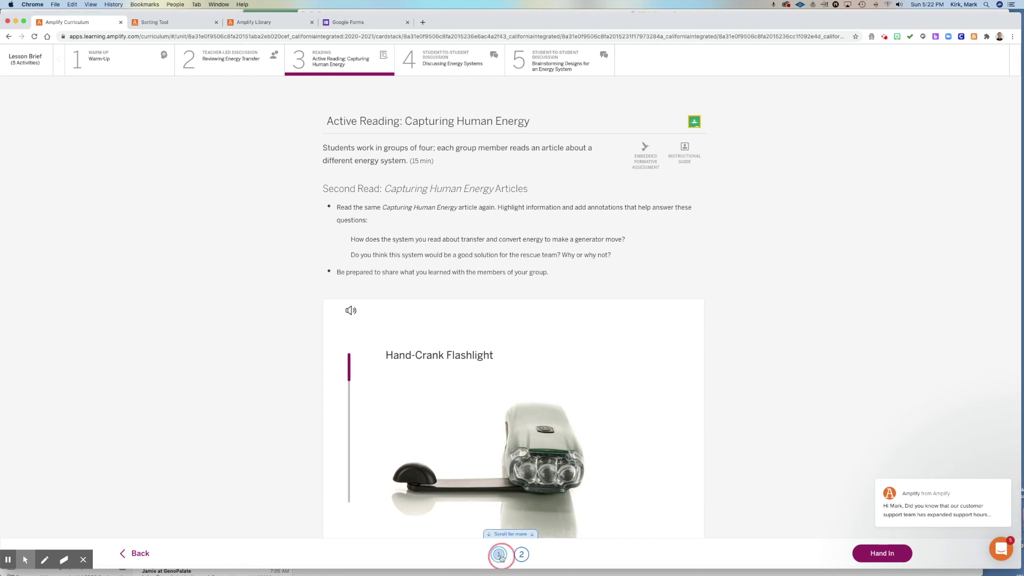
{"action": "left_click", "coordinate": [485, 300]}
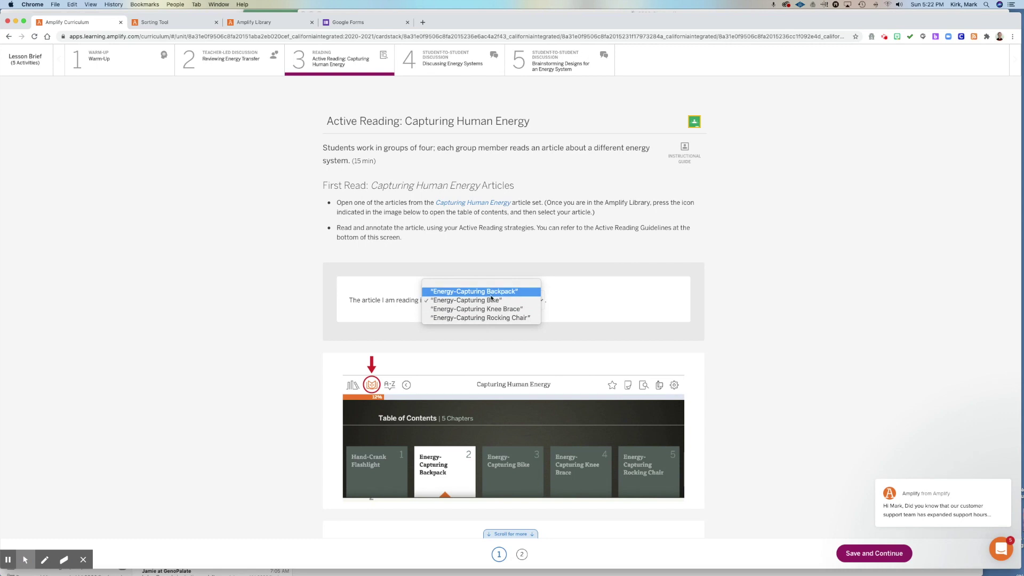
{"action": "left_click", "coordinate": [492, 301]}
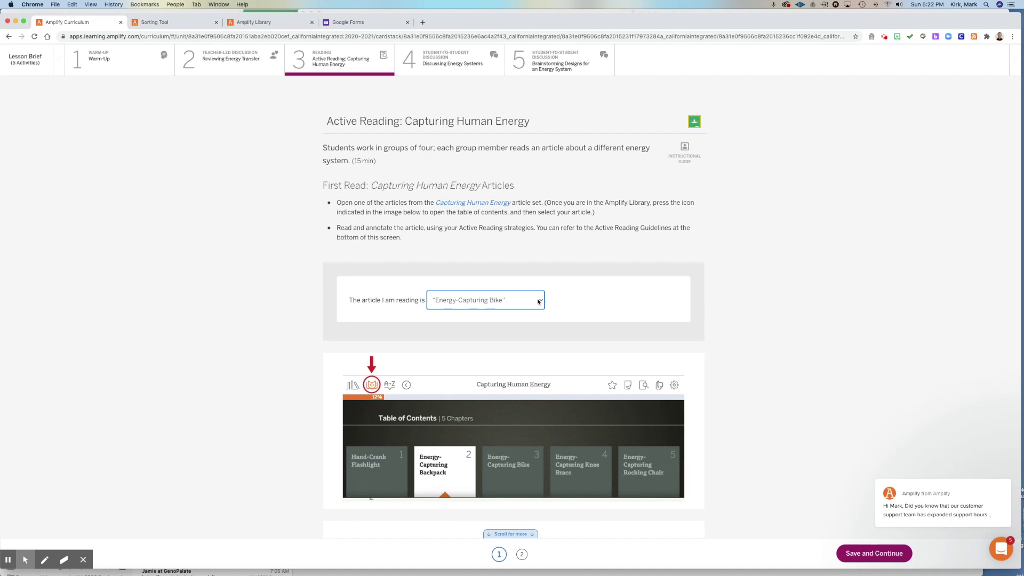
{"action": "left_click", "coordinate": [508, 305]}
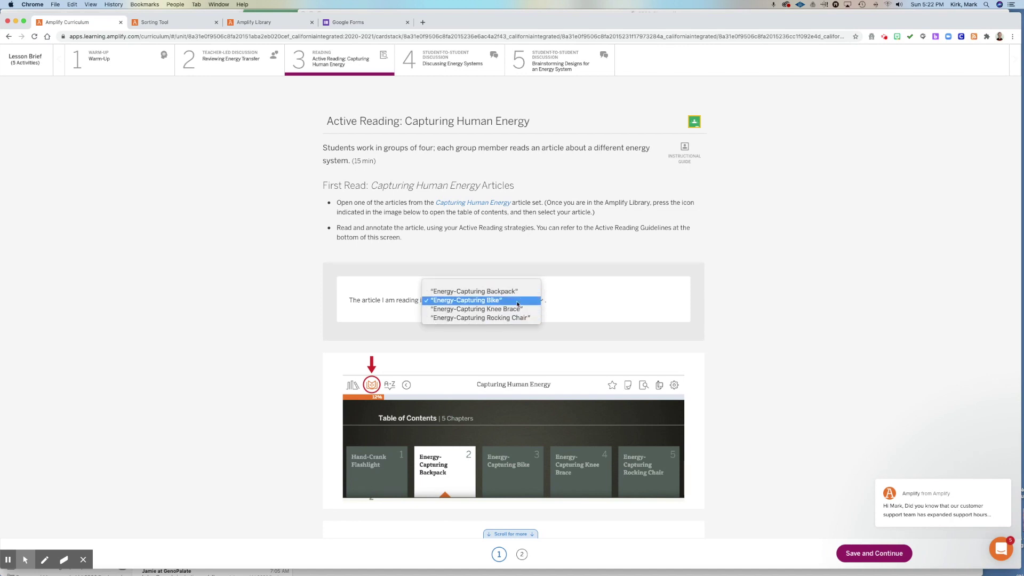
{"action": "left_click", "coordinate": [517, 302]}
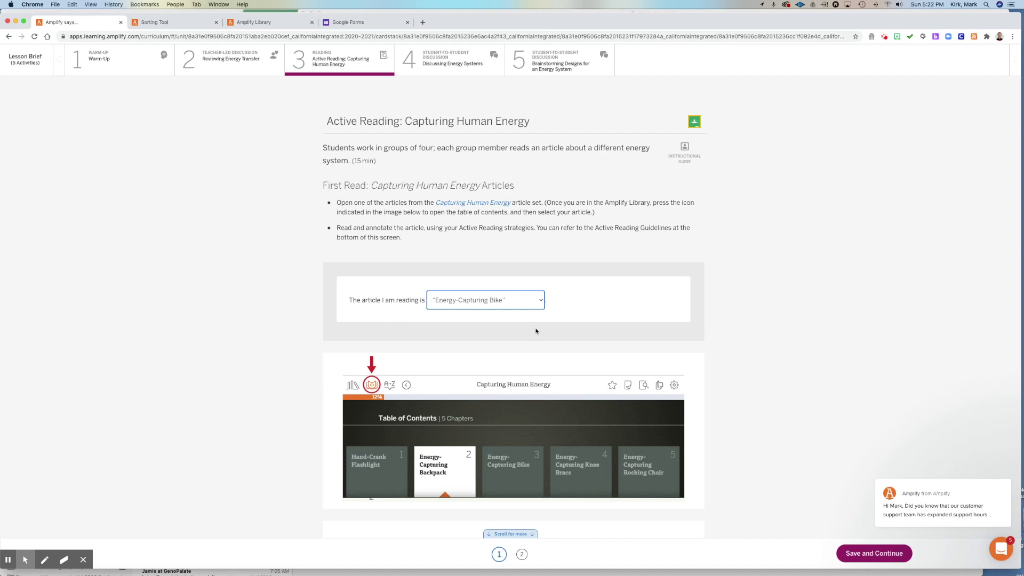
Review the Capturing Human Energy table of contents image and the Active Reading Guidelines on the First Read page.
{"action": "scroll", "coordinate": [524, 309], "scroll_direction": "down", "scroll_amount": 4}
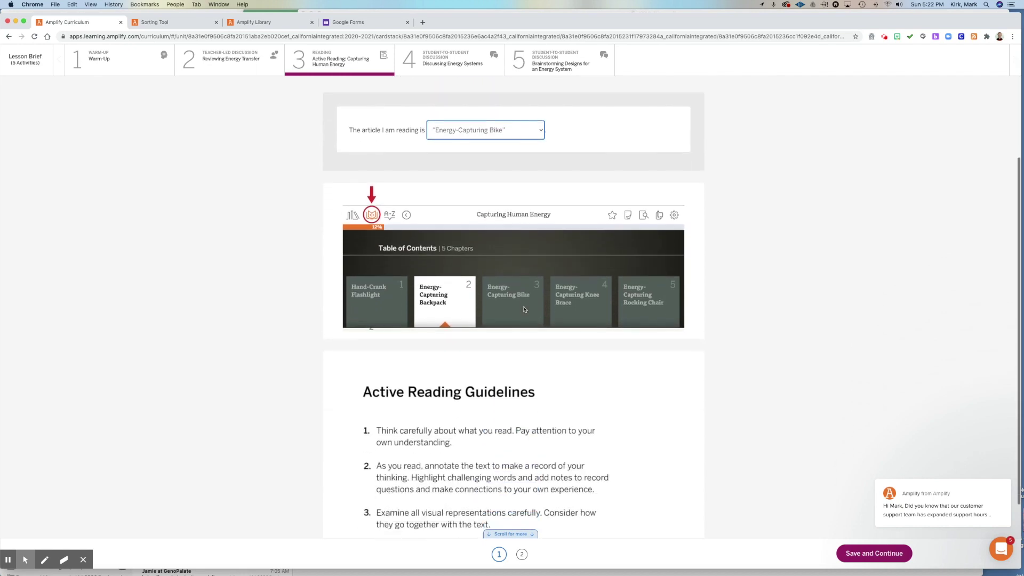
{"action": "scroll", "coordinate": [524, 310], "scroll_direction": "up", "scroll_amount": 4}
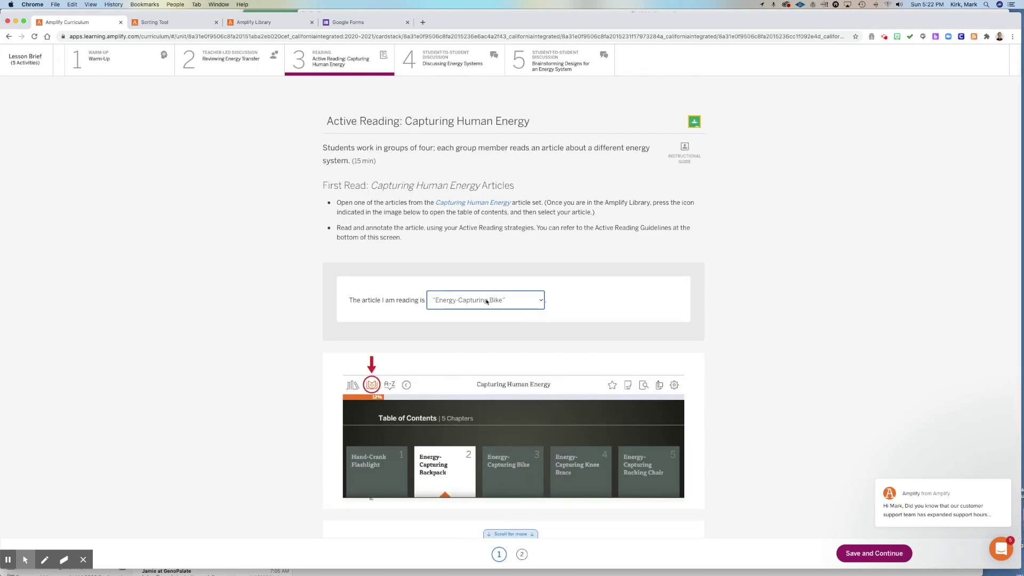
{"action": "scroll", "coordinate": [499, 316], "scroll_direction": "down", "scroll_amount": 1}
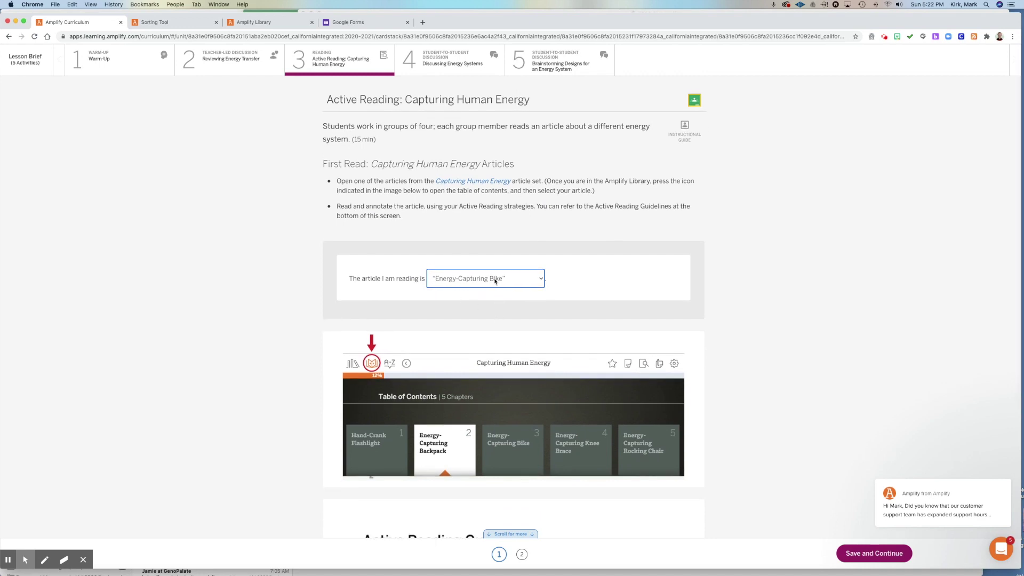
{"action": "scroll", "coordinate": [490, 309], "scroll_direction": "down", "scroll_amount": 4}
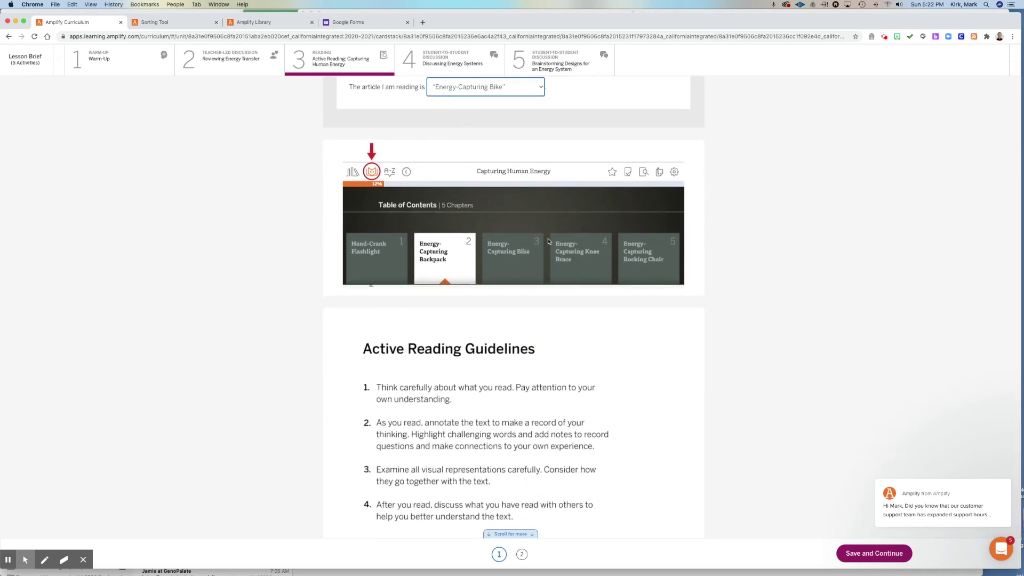
{"action": "scroll", "coordinate": [614, 345], "scroll_direction": "down", "scroll_amount": 1}
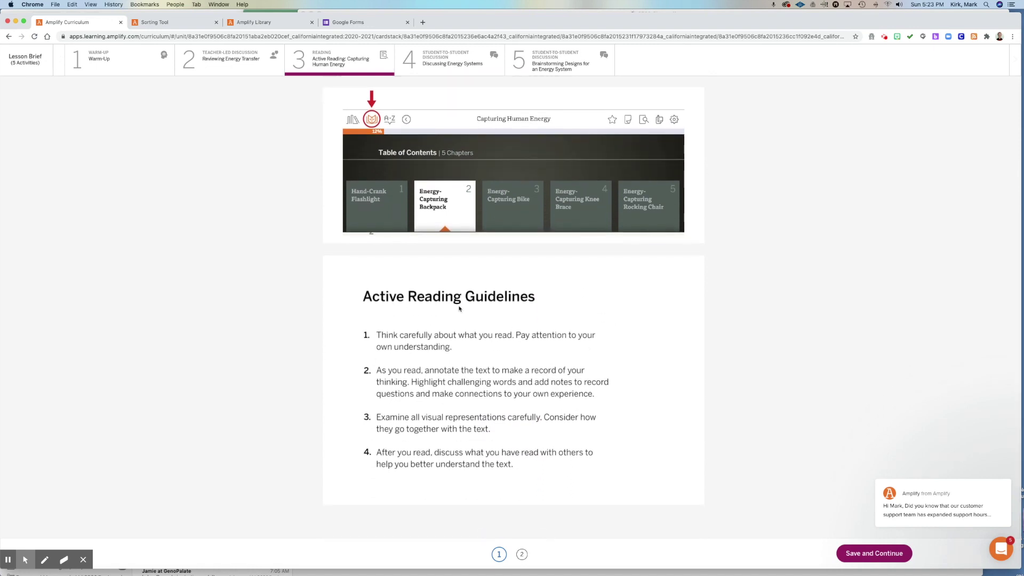
Open Discussing Energy Systems and highlight the hand-crank flashlight's rescue-team answer and the "Energy-capturing backpack" label in the notes table.
{"action": "left_click", "coordinate": [439, 61]}
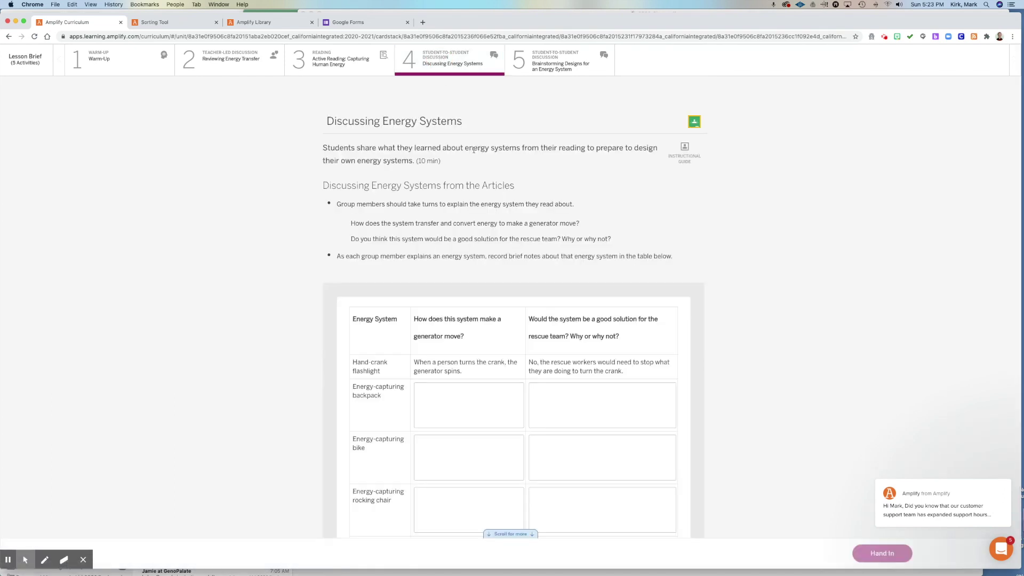
{"action": "scroll", "coordinate": [474, 149], "scroll_direction": "down", "scroll_amount": 1}
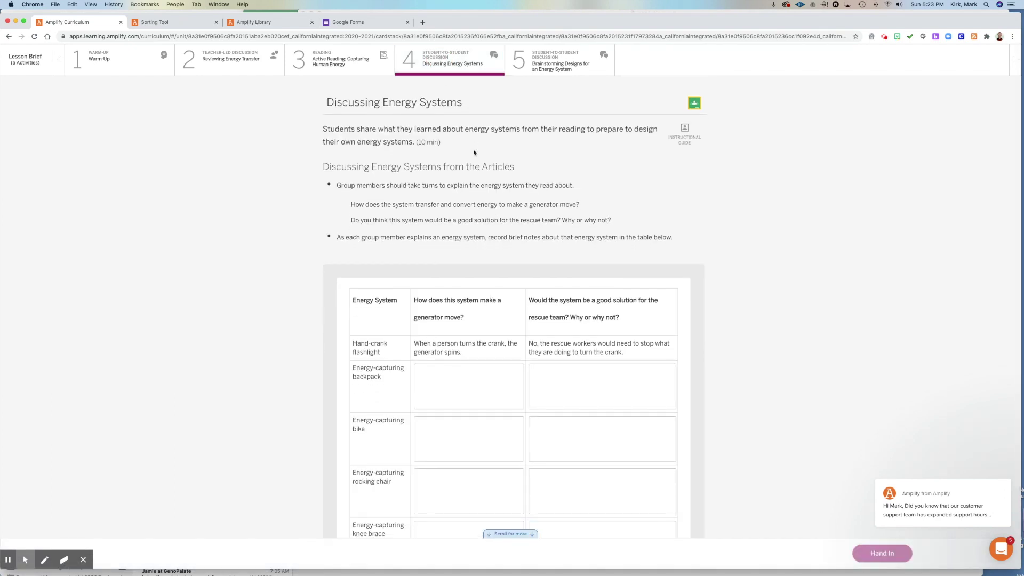
{"action": "scroll", "coordinate": [297, 221], "scroll_direction": "down", "scroll_amount": 5}
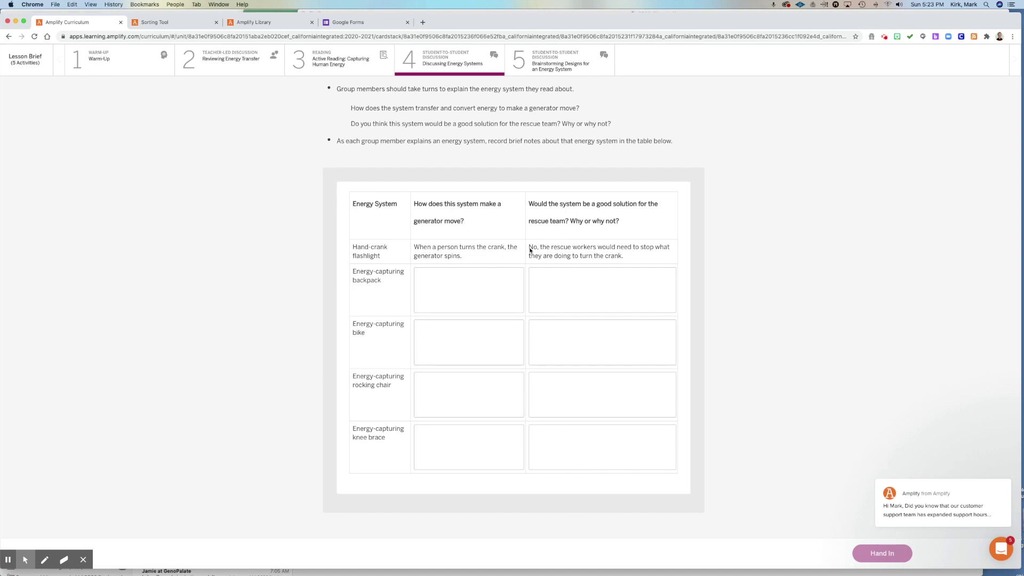
{"action": "left_click_drag", "start_coordinate": [528, 247], "coordinate": [629, 260]}
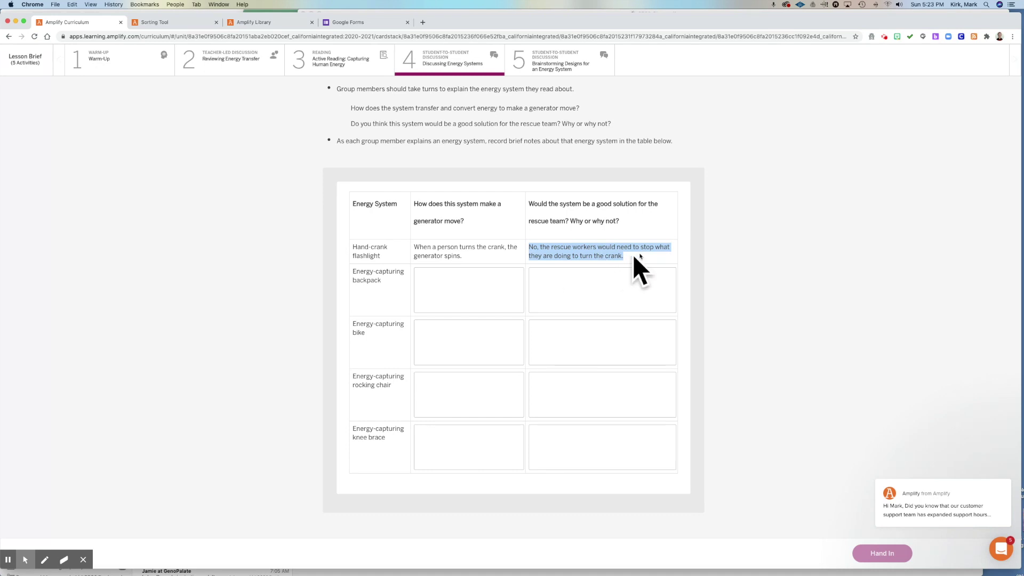
{"action": "left_click_drag", "start_coordinate": [350, 273], "coordinate": [380, 278]}
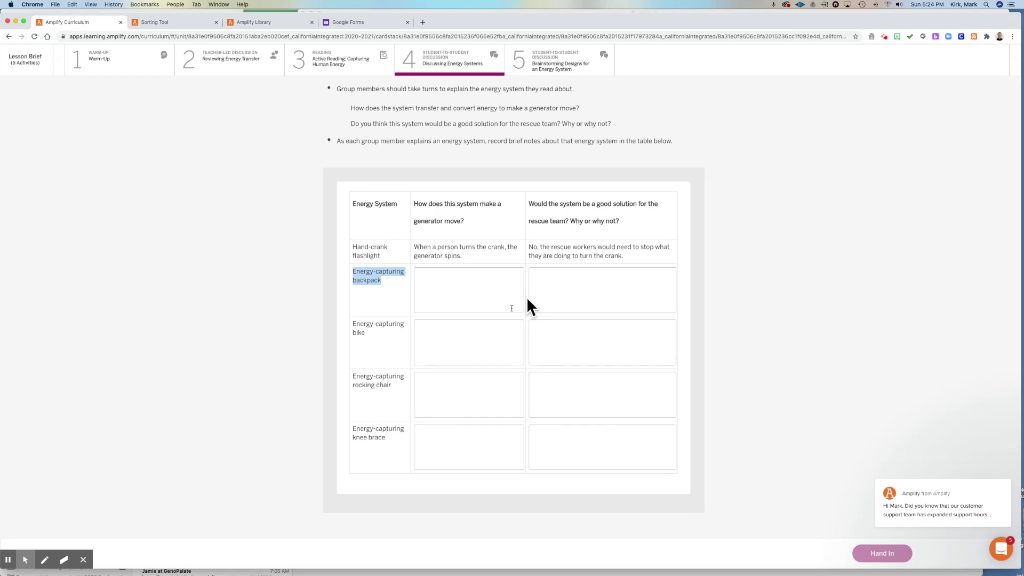
{"action": "scroll", "coordinate": [512, 327], "scroll_direction": "down", "scroll_amount": 1}
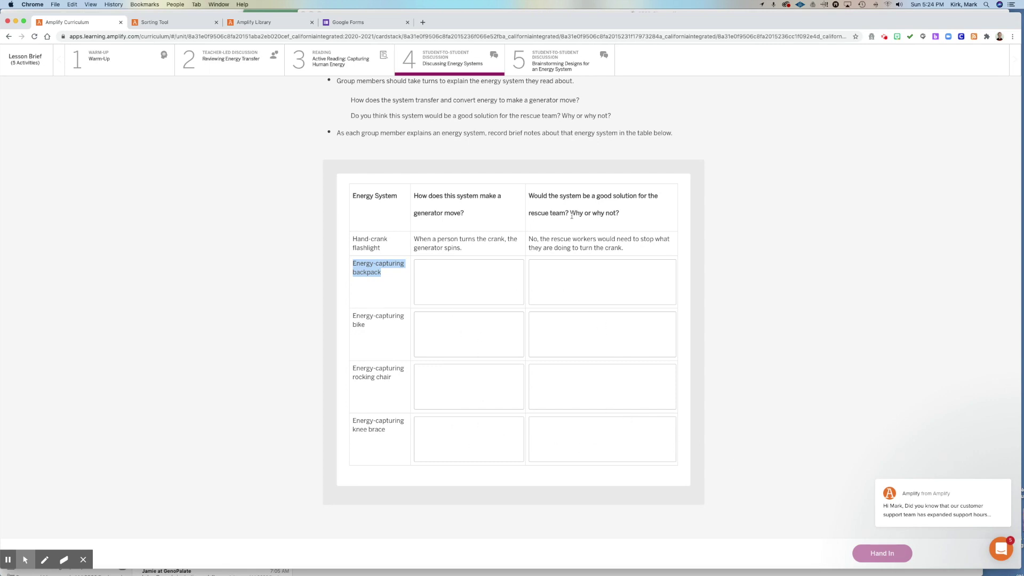
Open Brainstorming Designs for an Energy System and highlight the planning heading, the bold rescue-worker question and the brainstorming instruction.
{"action": "left_click", "coordinate": [555, 62]}
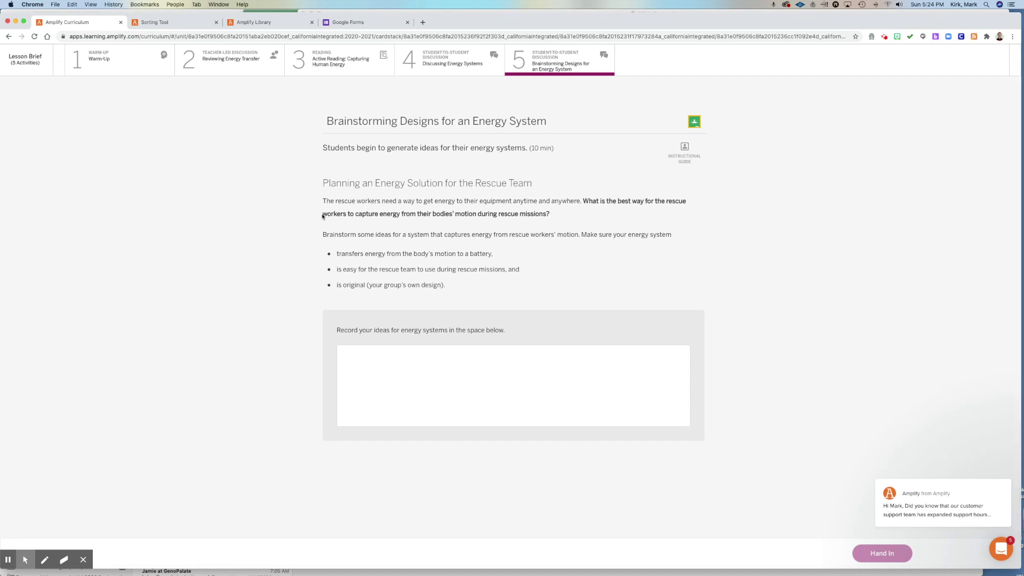
{"action": "left_click_drag", "start_coordinate": [322, 186], "coordinate": [536, 188]}
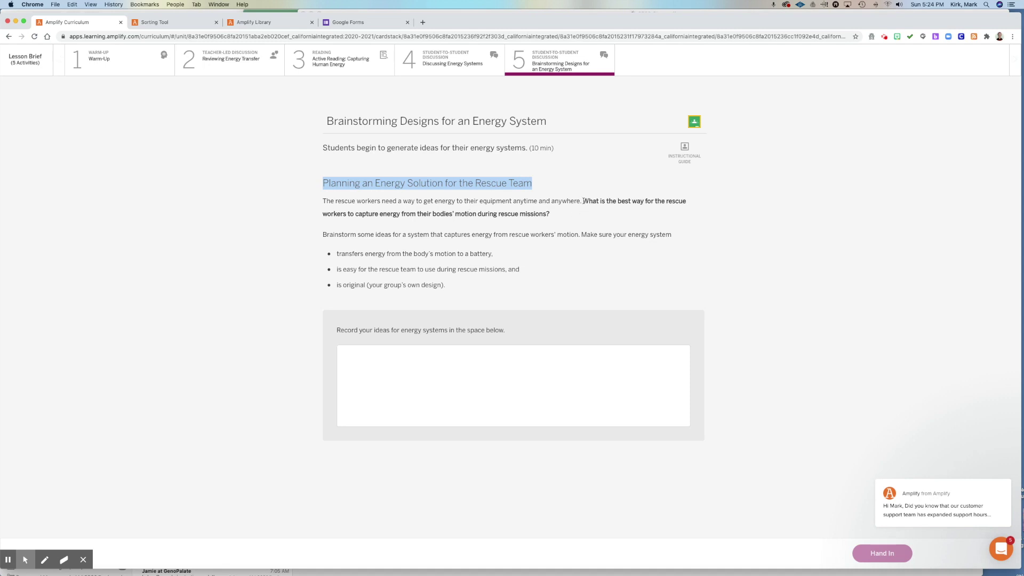
{"action": "left_click_drag", "start_coordinate": [583, 201], "coordinate": [544, 224]}
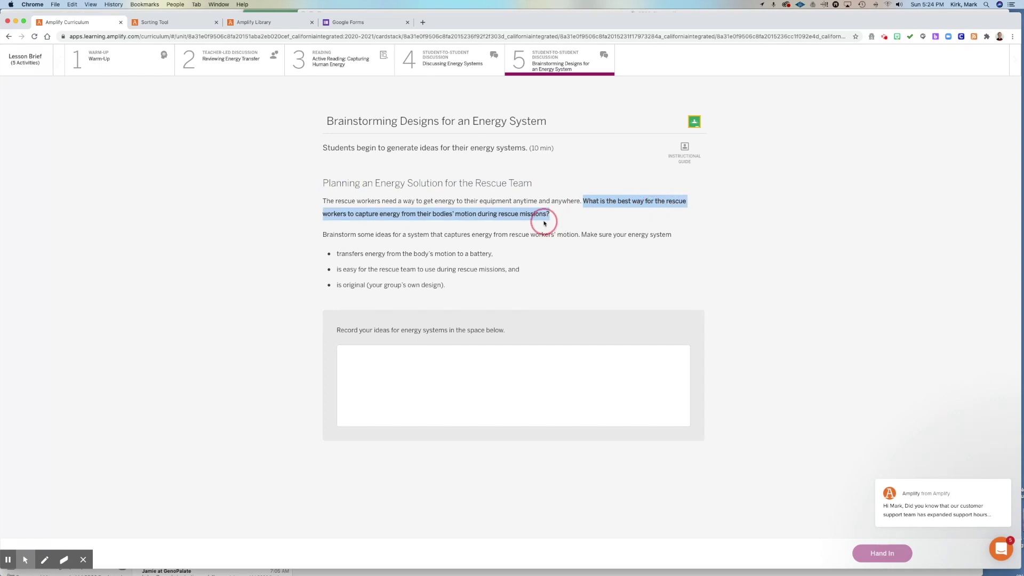
{"action": "left_click_drag", "start_coordinate": [544, 223], "coordinate": [545, 224]}
{"action": "left_click_drag", "start_coordinate": [322, 235], "coordinate": [468, 248]}
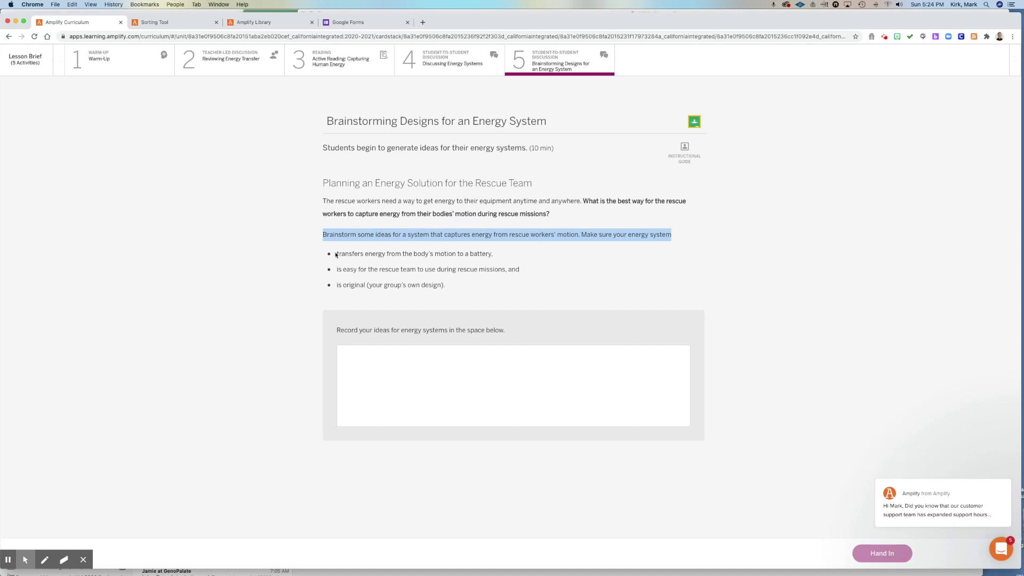
Highlight each of the three energy system criteria in turn: transfers energy to a battery, easy to use, and original.
{"action": "left_click_drag", "start_coordinate": [335, 254], "coordinate": [508, 255]}
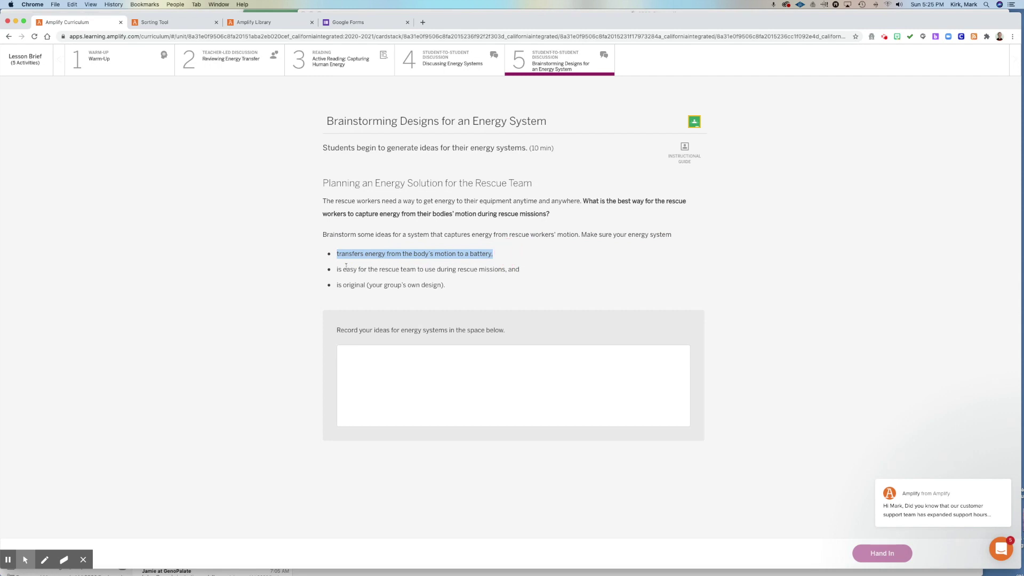
{"action": "left_click_drag", "start_coordinate": [336, 270], "coordinate": [520, 270]}
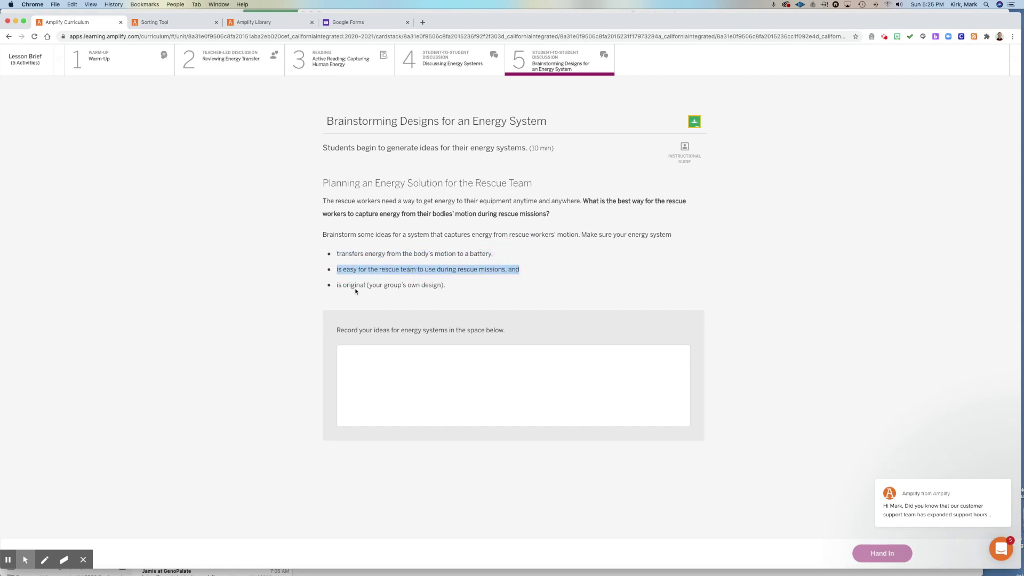
{"action": "left_click_drag", "start_coordinate": [336, 286], "coordinate": [464, 294]}
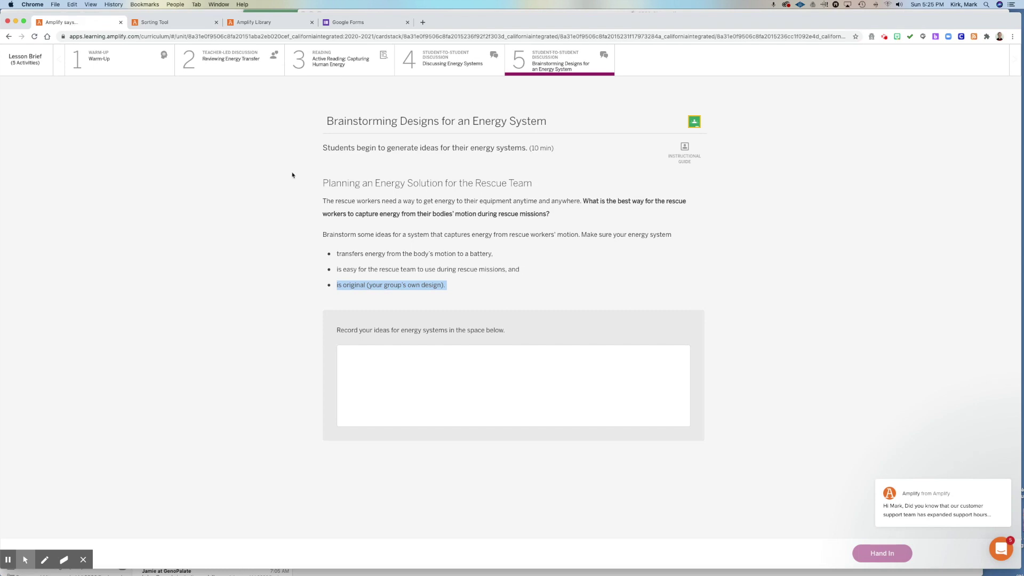
Examine the space for recording energy system ideas and try to hand in the brainstorming activity.
{"action": "left_click", "coordinate": [389, 356]}
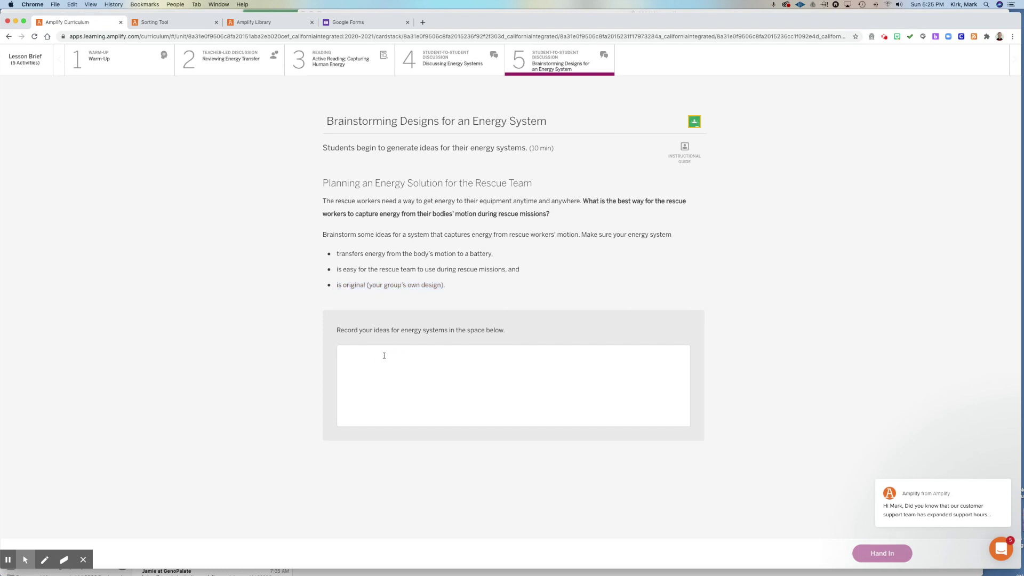
{"action": "scroll", "coordinate": [400, 354], "scroll_direction": "down", "scroll_amount": 1}
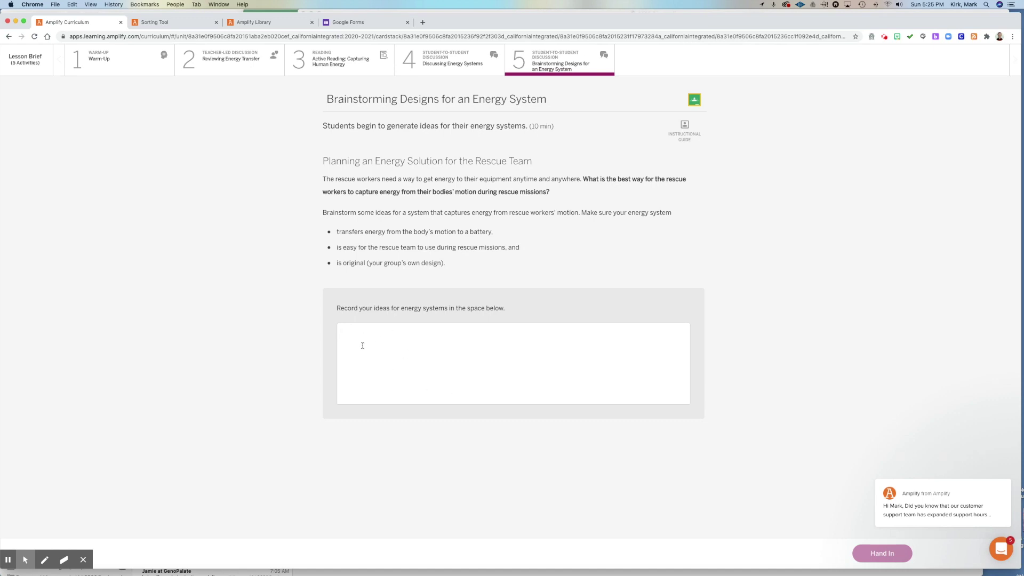
{"action": "left_click", "coordinate": [856, 552]}
{"action": "scroll", "coordinate": [774, 462], "scroll_direction": "up", "scroll_amount": 1}
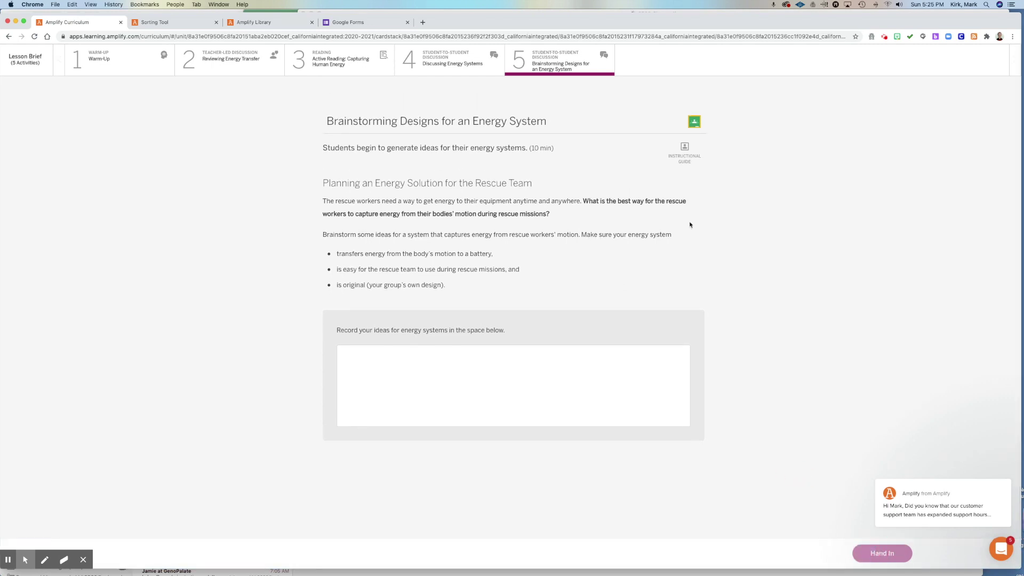